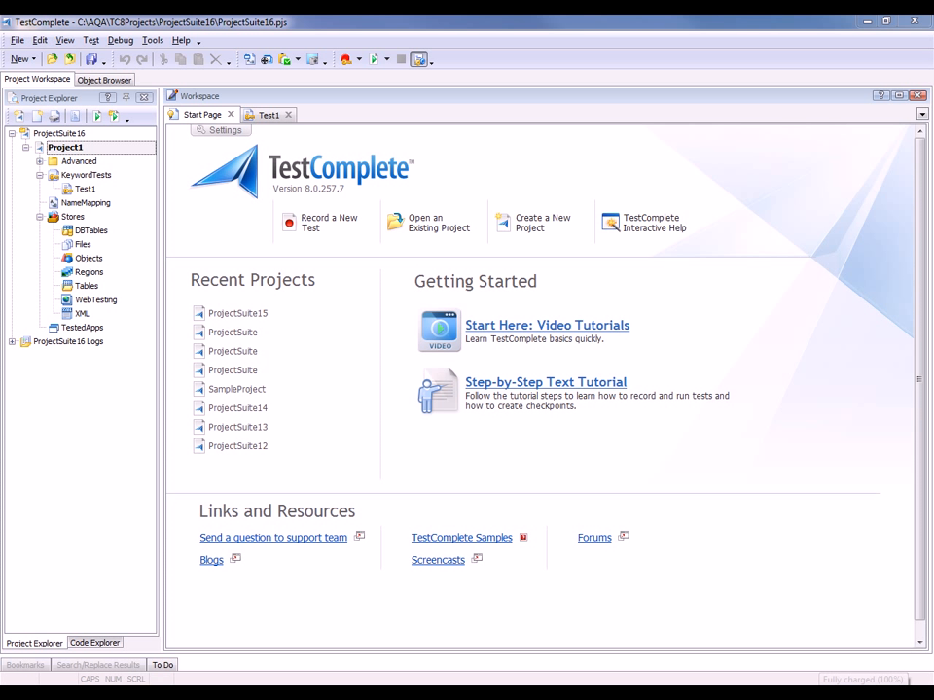
Step: Start recording a new test and launch the Orders application from its desktop shortcut
click(327, 228)
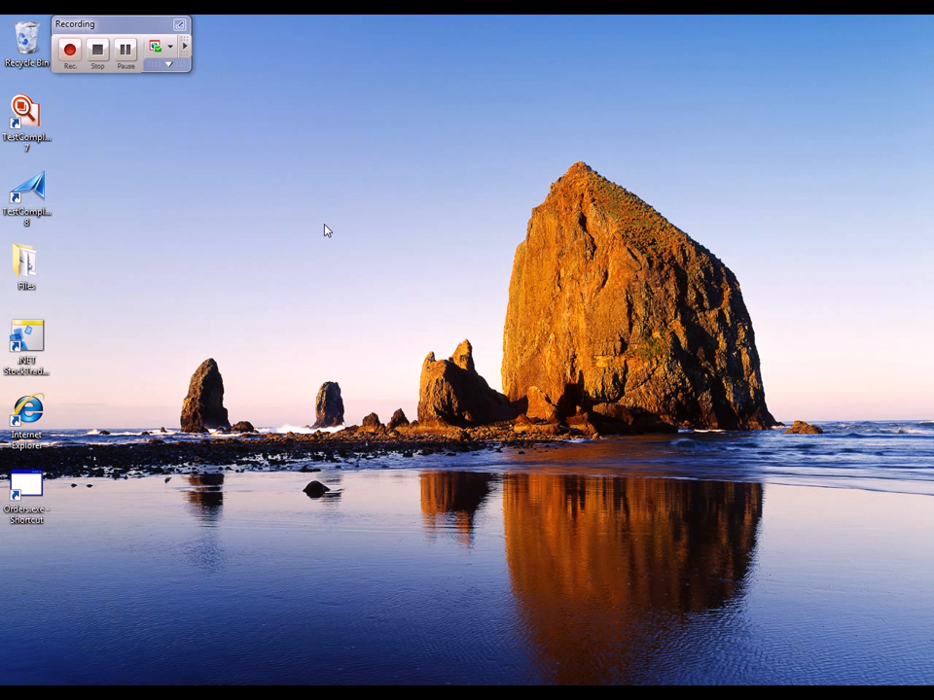
double_click(30, 513)
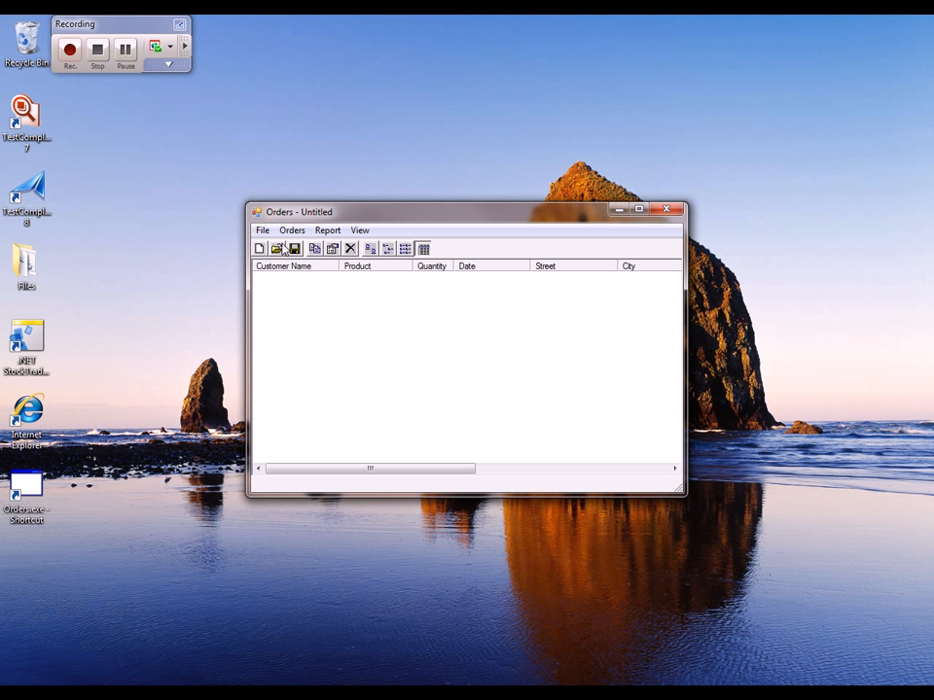
Step: Create a new order, choosing the FamilyAlbum product and setting the quantity to 20
click(293, 231)
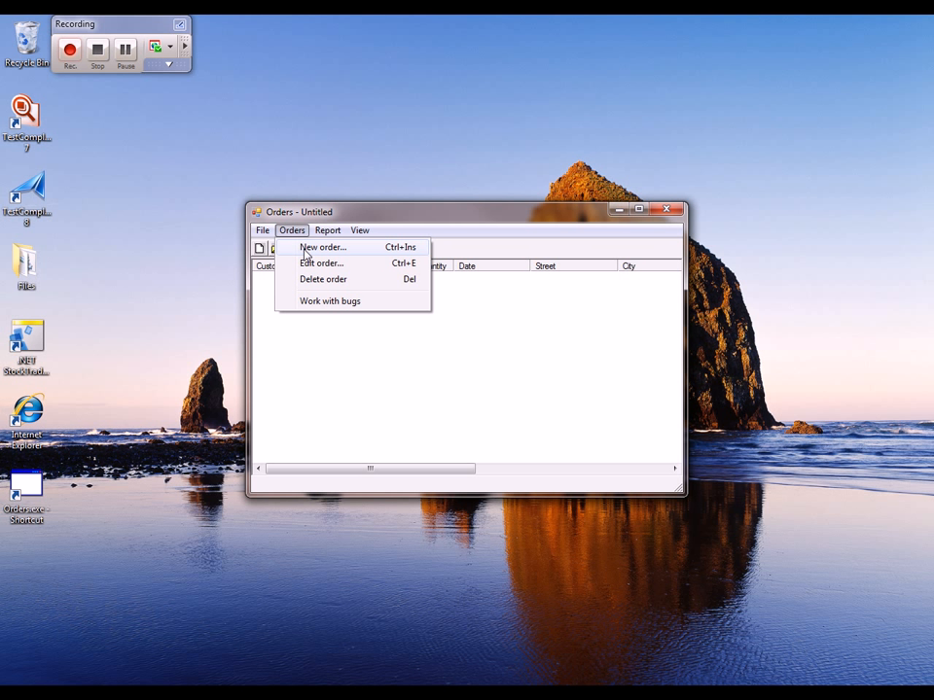
click(307, 249)
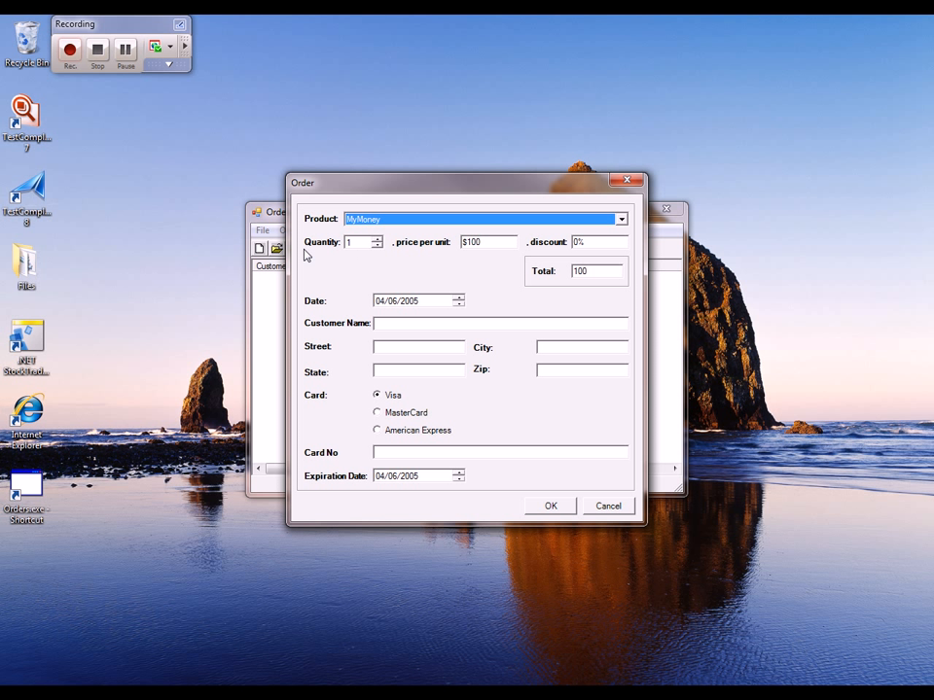
click(621, 221)
click(557, 250)
key(Tab)
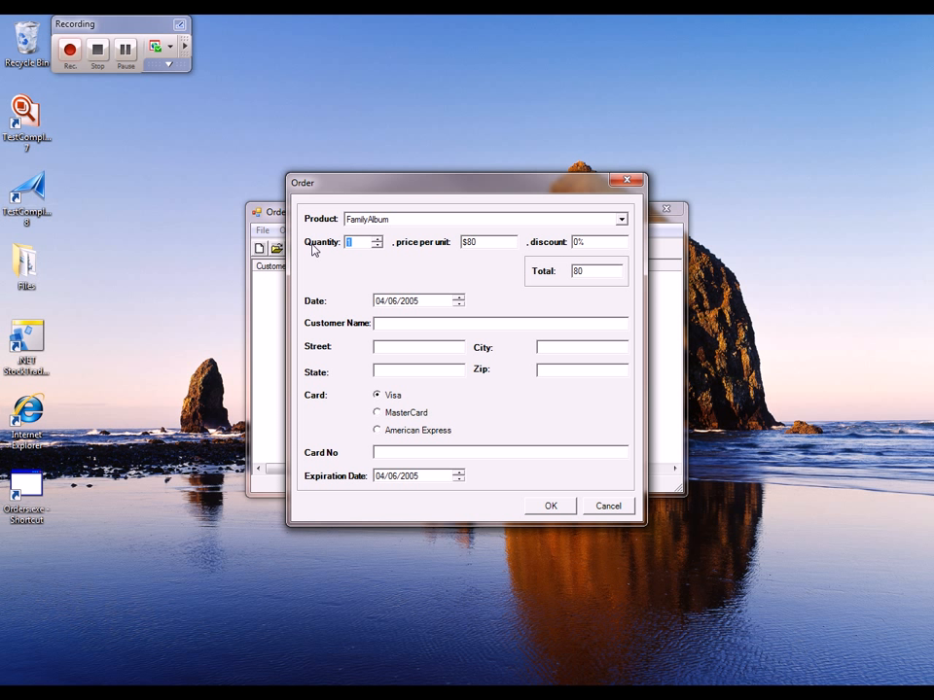
text(20)
key(Tab)
Step: Enter the customer's full name and street address in the order form
click(404, 323)
text(John Smith)
click(391, 348)
text(12 n)
text(y Street)
Step: Fill in the customer's city, state and zip code, and confirm the new order
click(583, 346)
text(Peterboro)
click(445, 366)
text(NH)
click(580, 374)
text(03034)
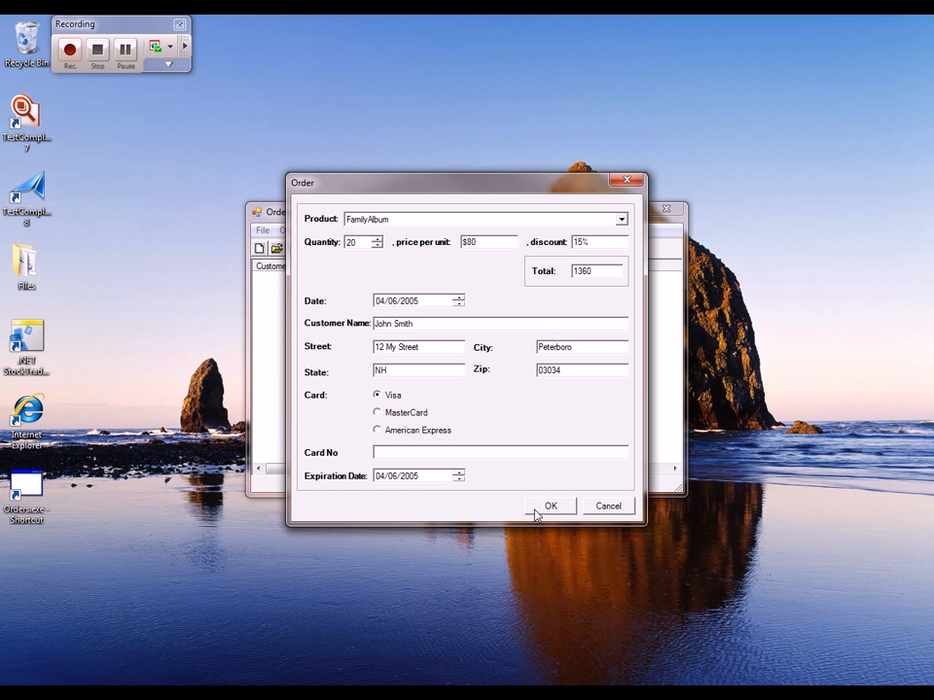
click(536, 513)
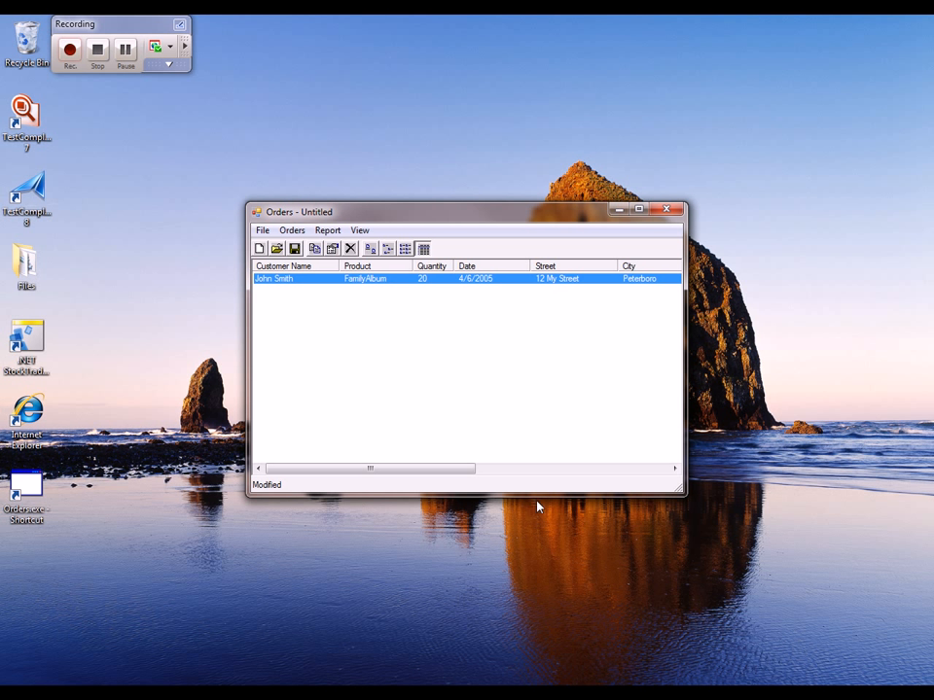
Step: Save the order list as d:\testdata\orderinfo.tbl
click(263, 230)
click(292, 294)
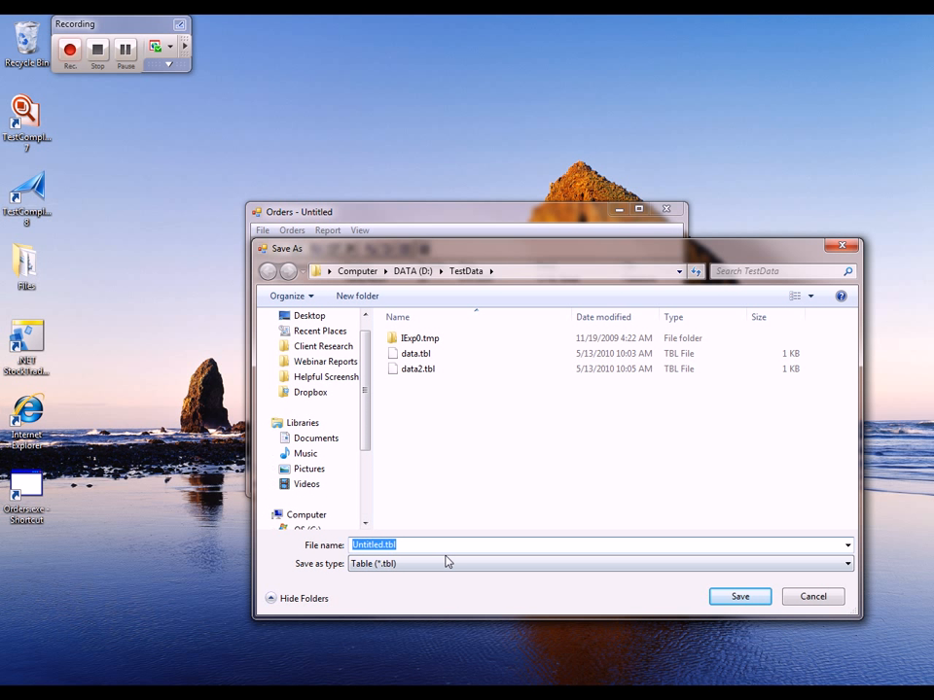
text(d:	estd)
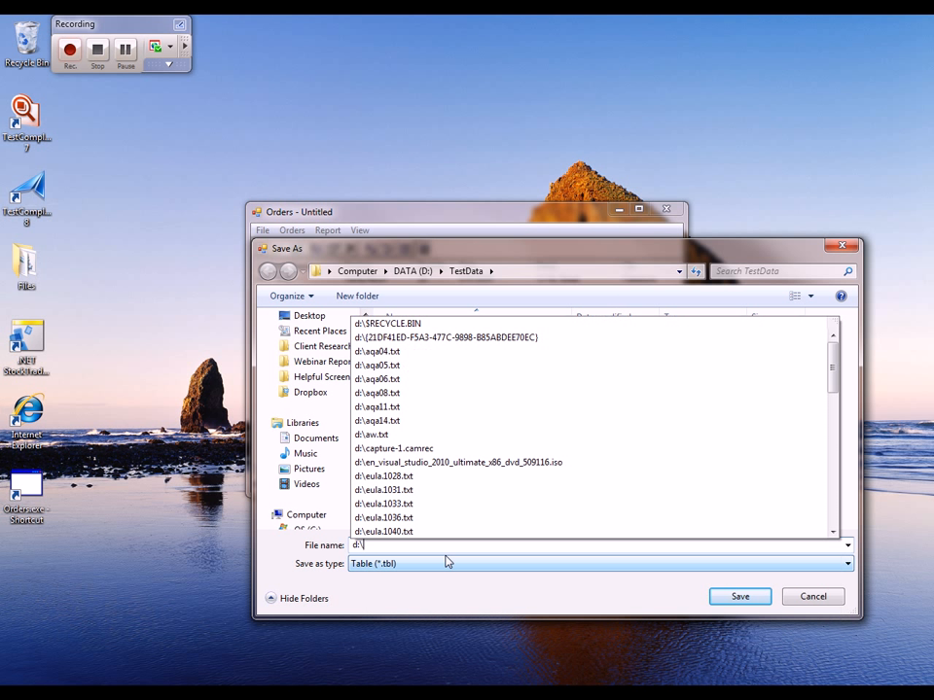
text(ata\)
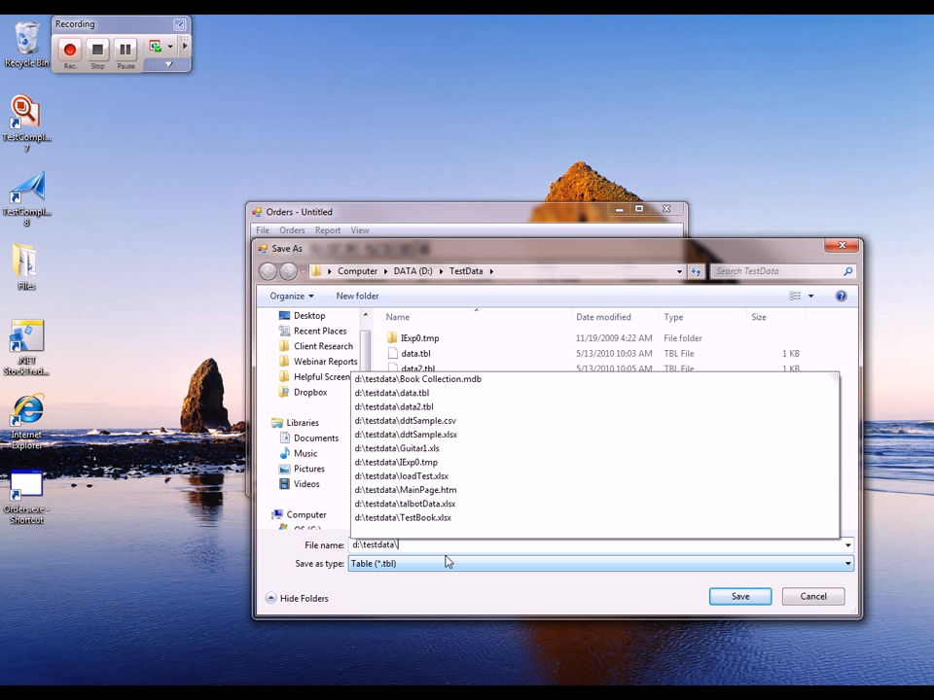
text(orderinfo.tbl)
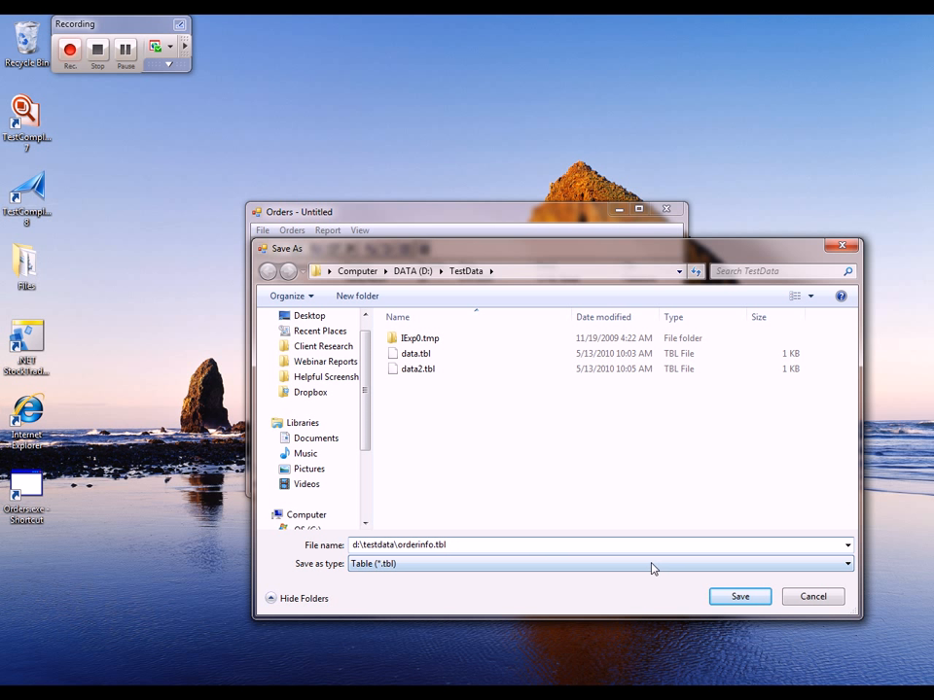
click(738, 595)
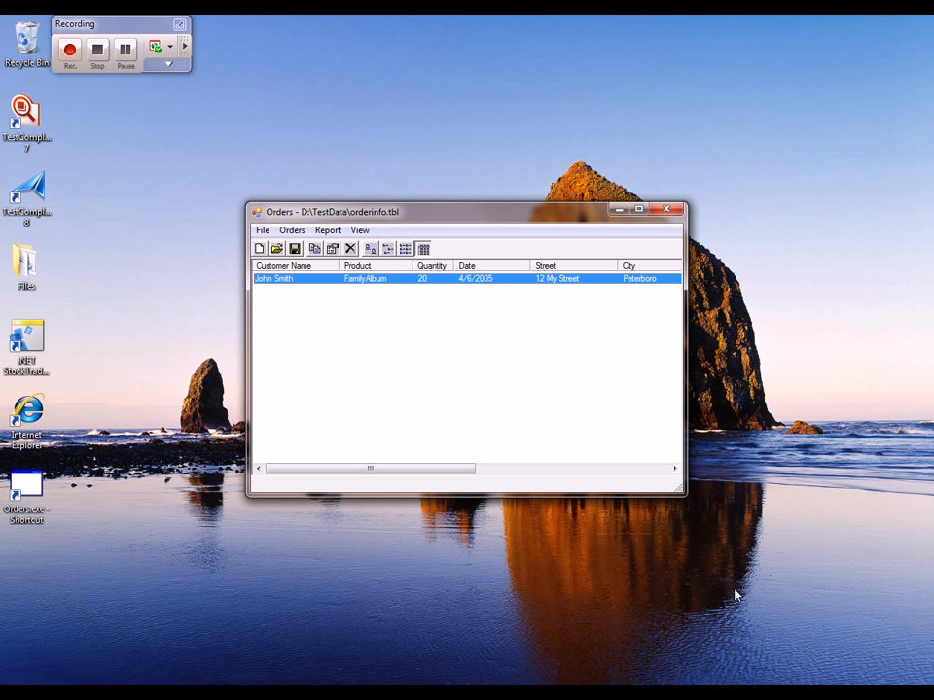
Step: Start a File Checkpoint and select D:\TestData\orderinfo.tbl as the file to compare
click(171, 47)
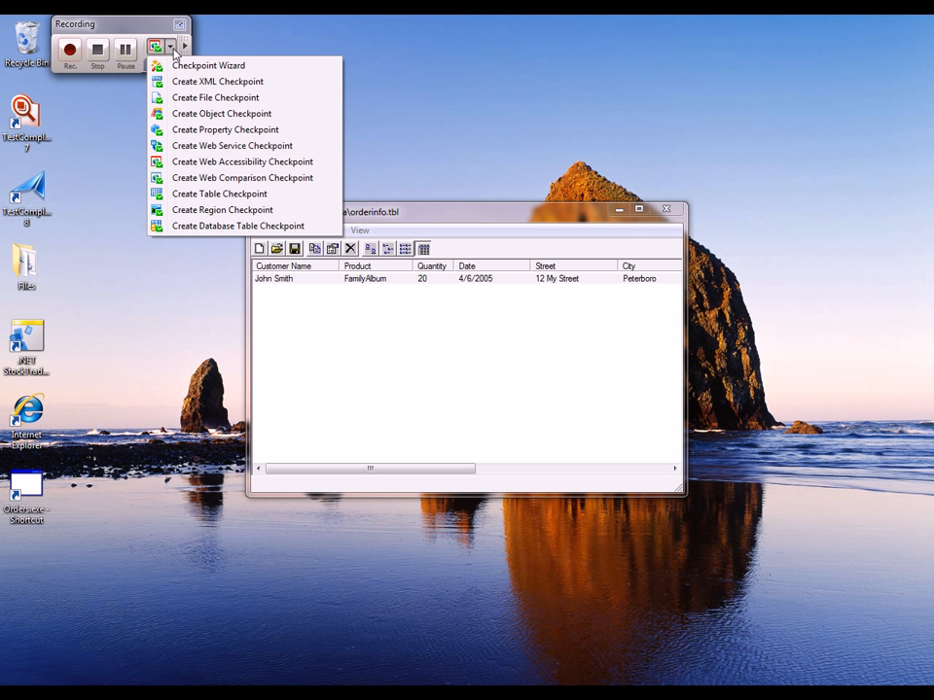
click(184, 101)
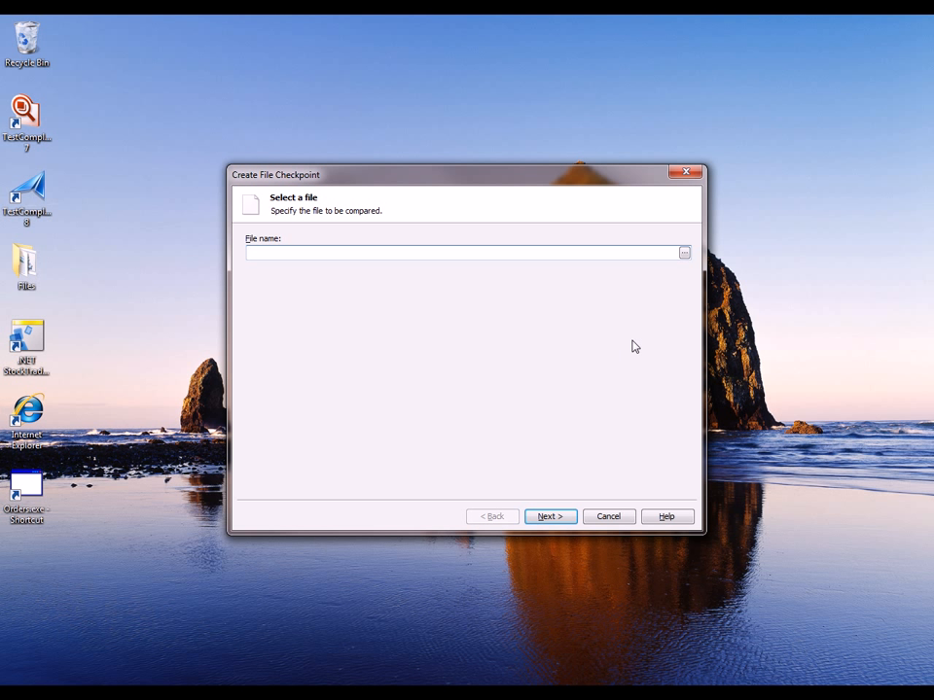
click(684, 253)
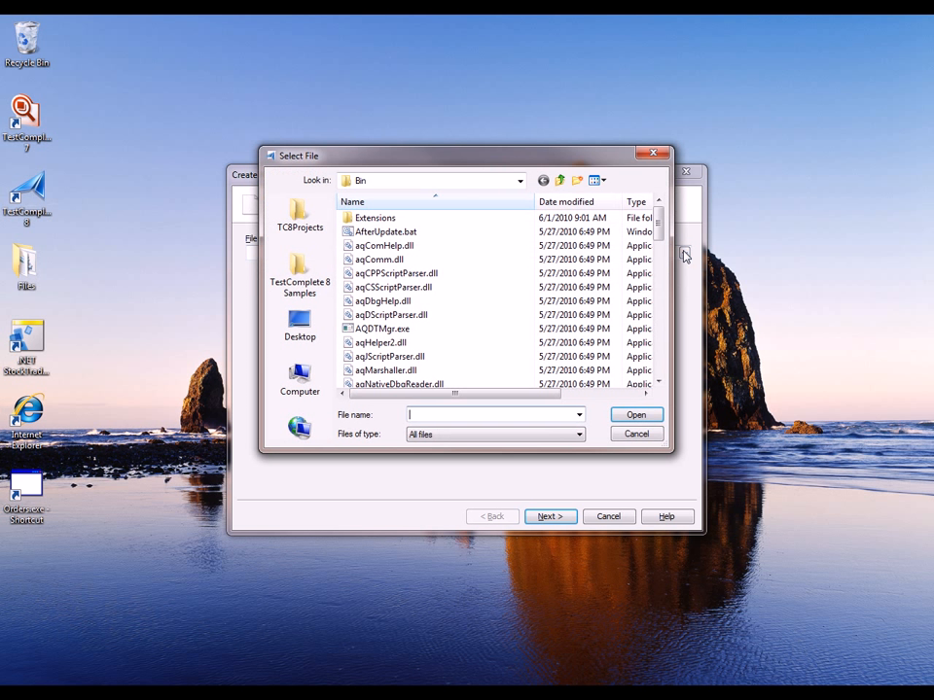
click(521, 181)
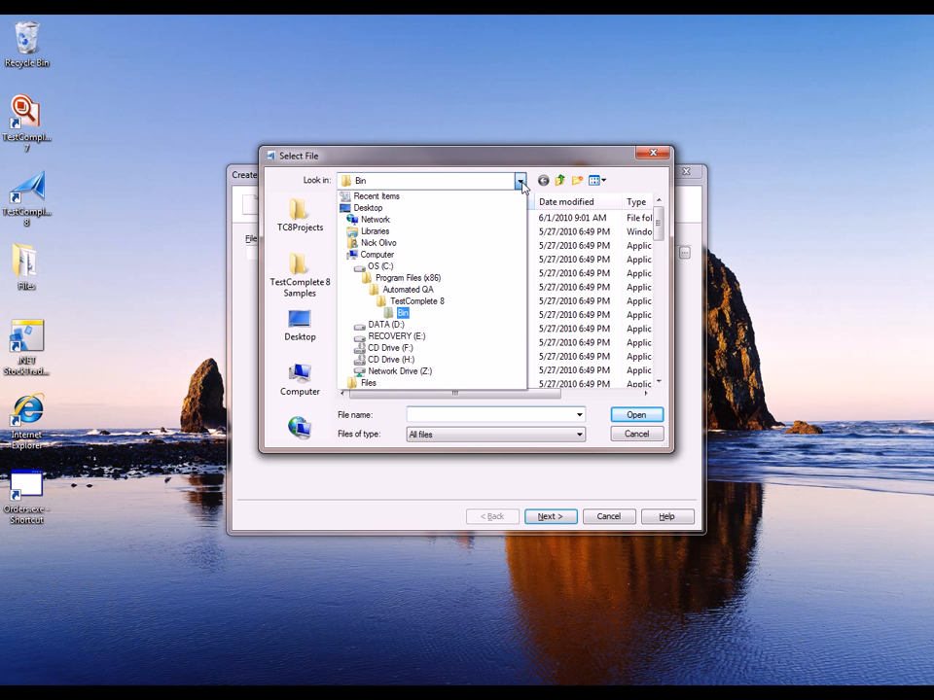
click(399, 324)
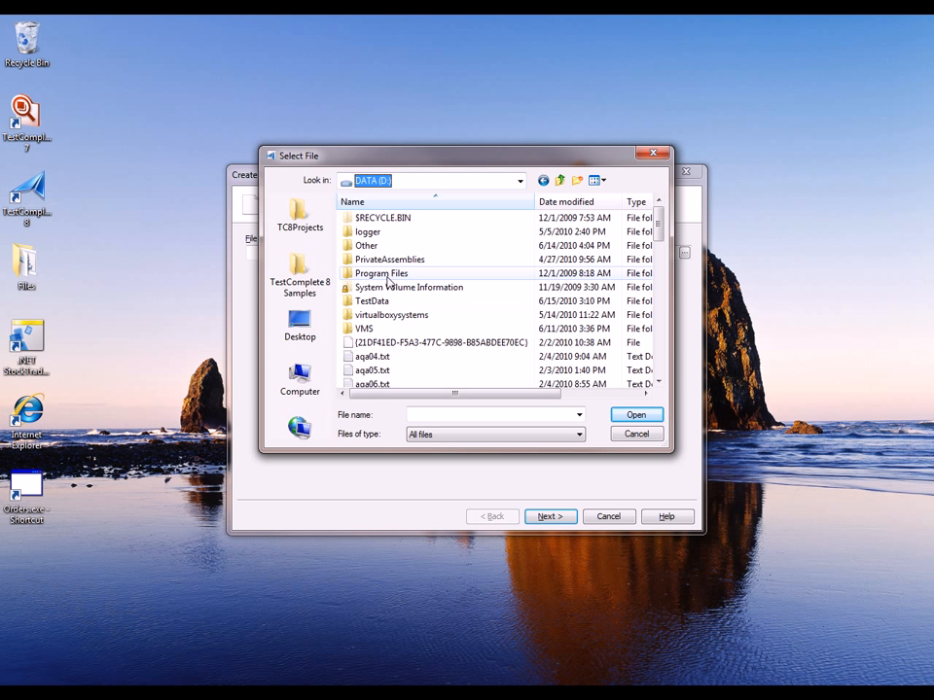
double_click(380, 304)
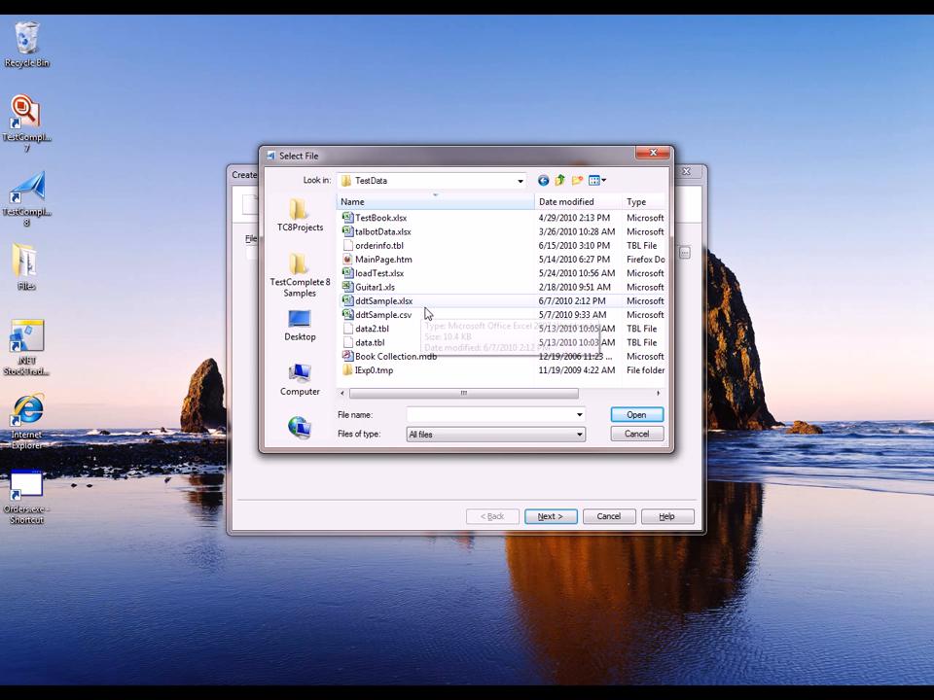
click(411, 247)
click(632, 416)
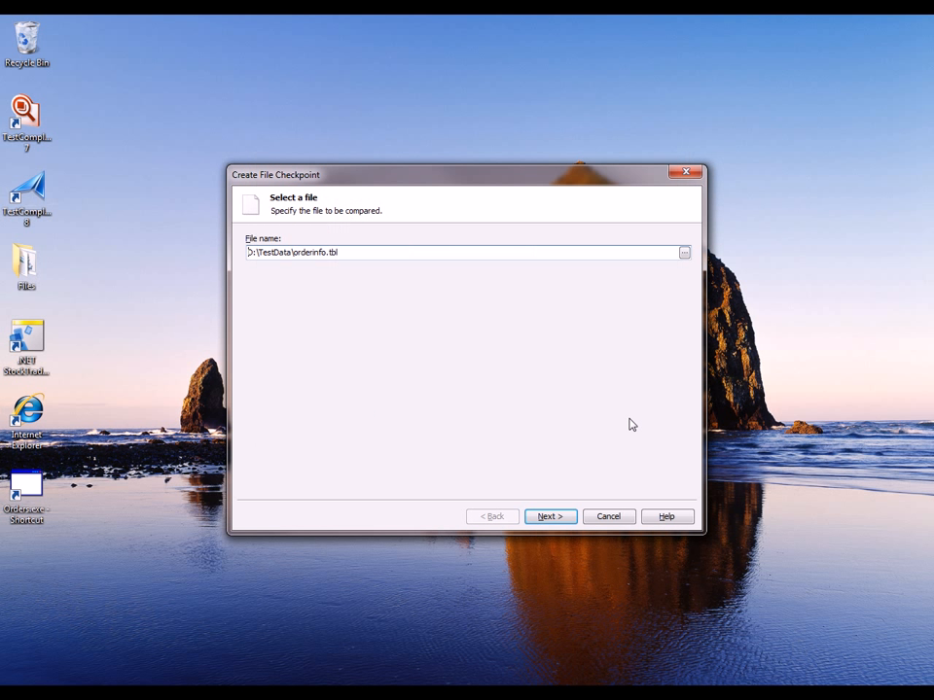
click(564, 519)
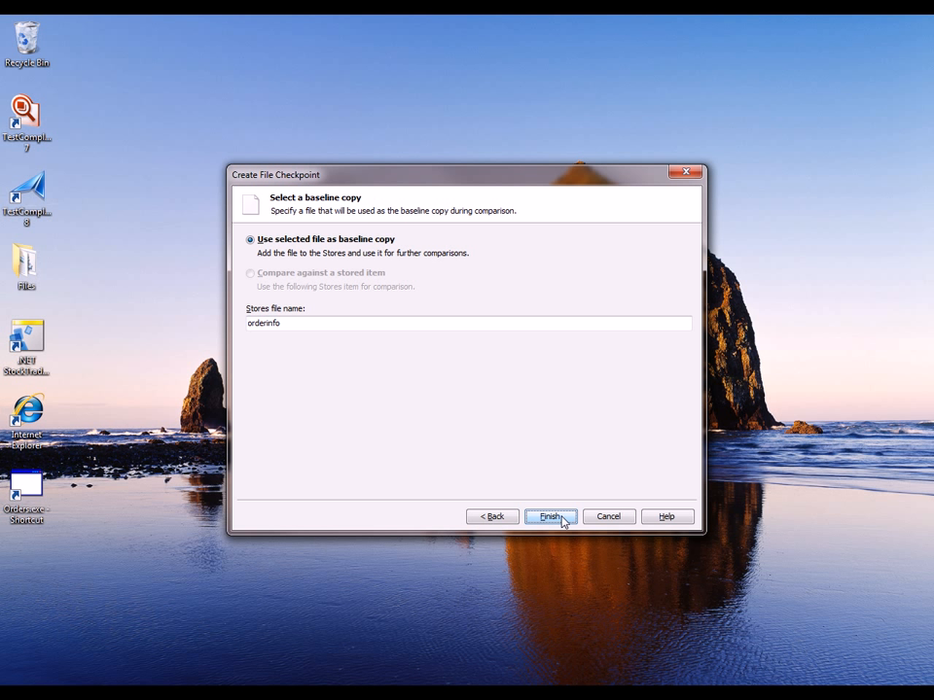
Step: Name the stored baseline copy ExpectedOrderData and finish the File Checkpoint
drag(354, 325, 193, 323)
text(ExpectedOrderData)
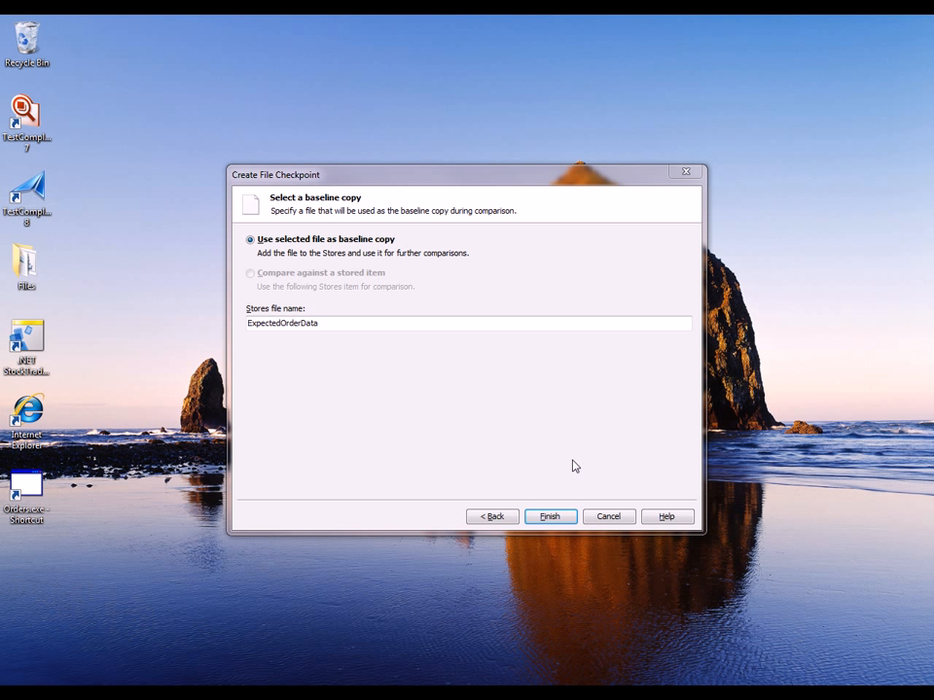
click(558, 520)
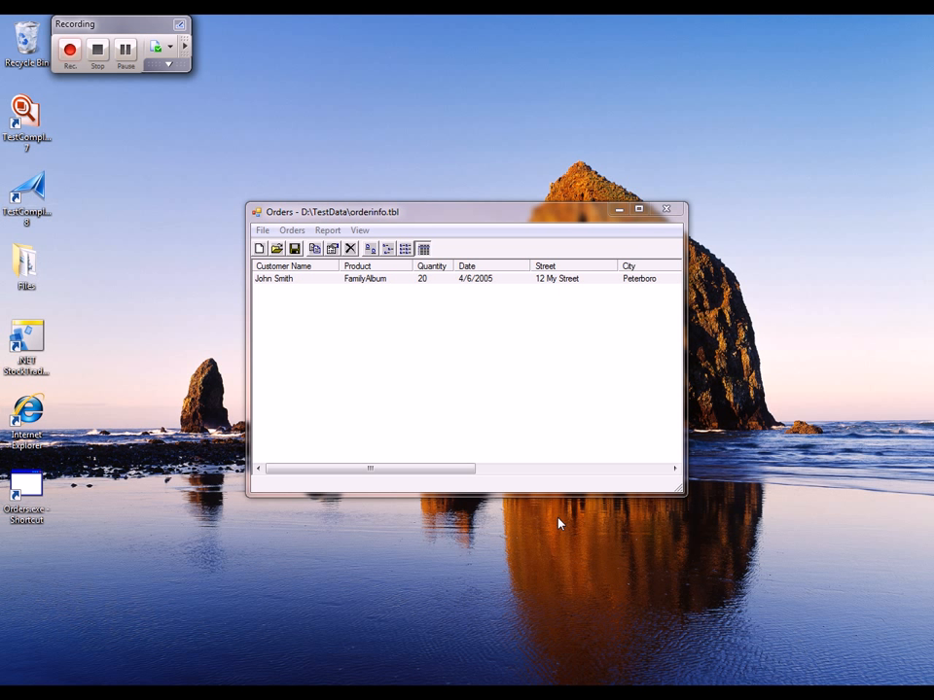
Step: Close the Orders application and stop the recording
click(667, 209)
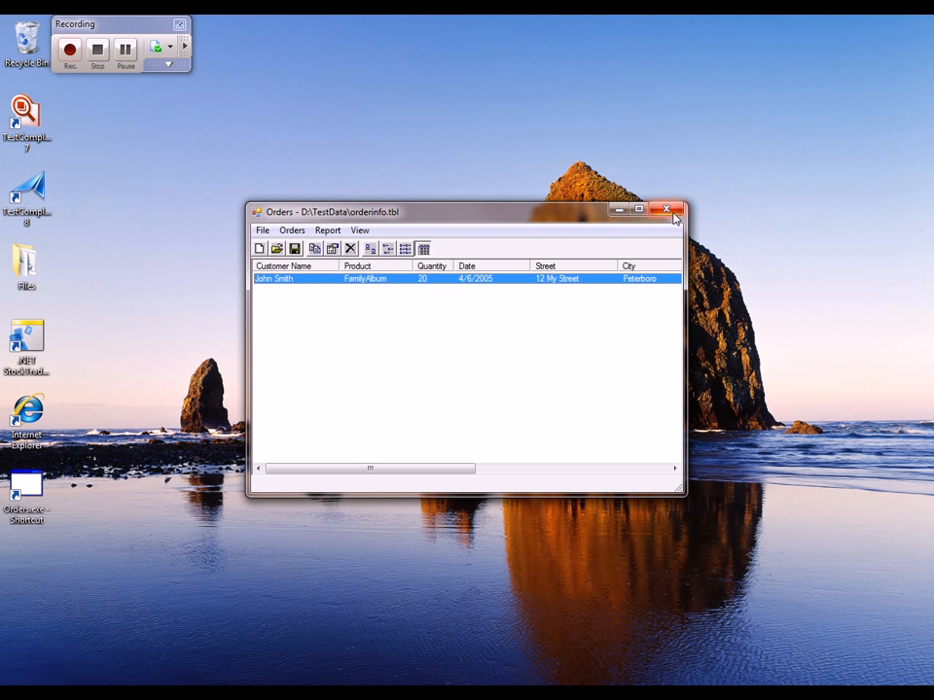
click(96, 50)
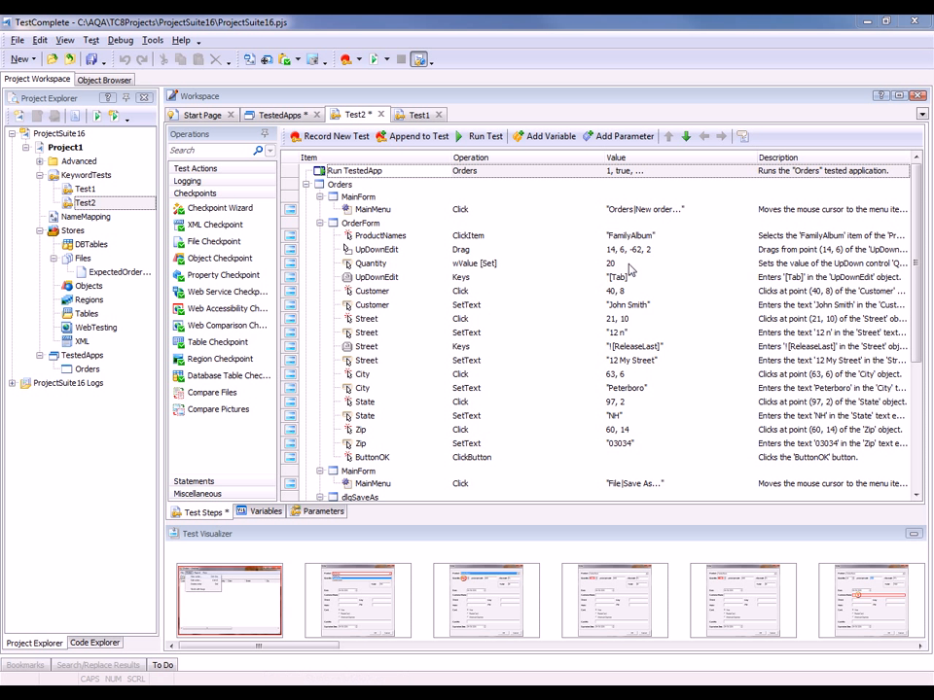
Step: Open the data editor of the recorded File Checkpoint and examine the stored baseline file contents
click(425, 176)
click(622, 479)
scroll(603, 448, down, 1)
scroll(589, 428, down, 4)
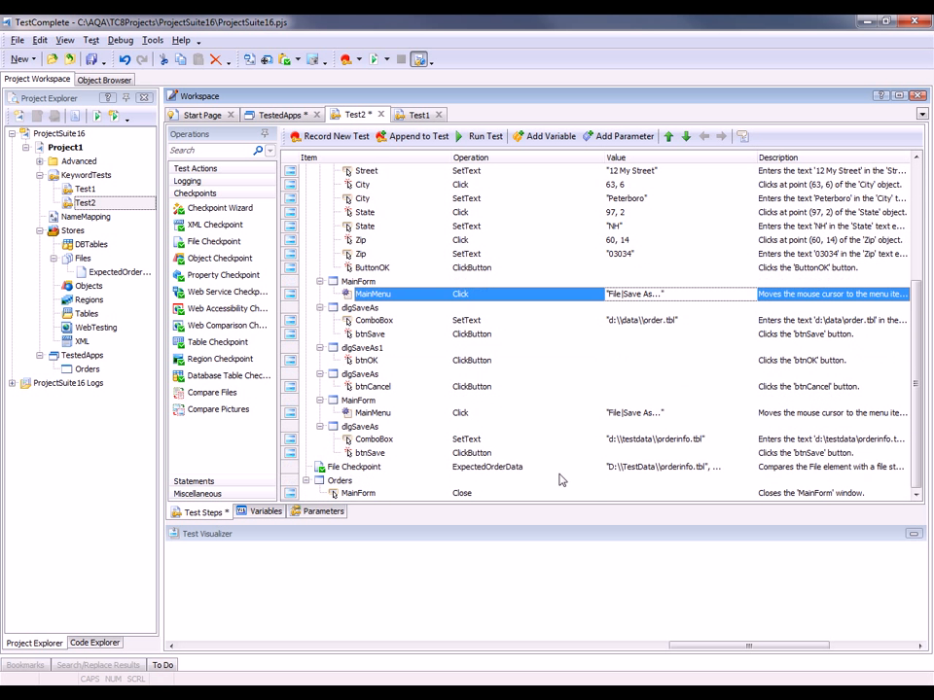
click(518, 469)
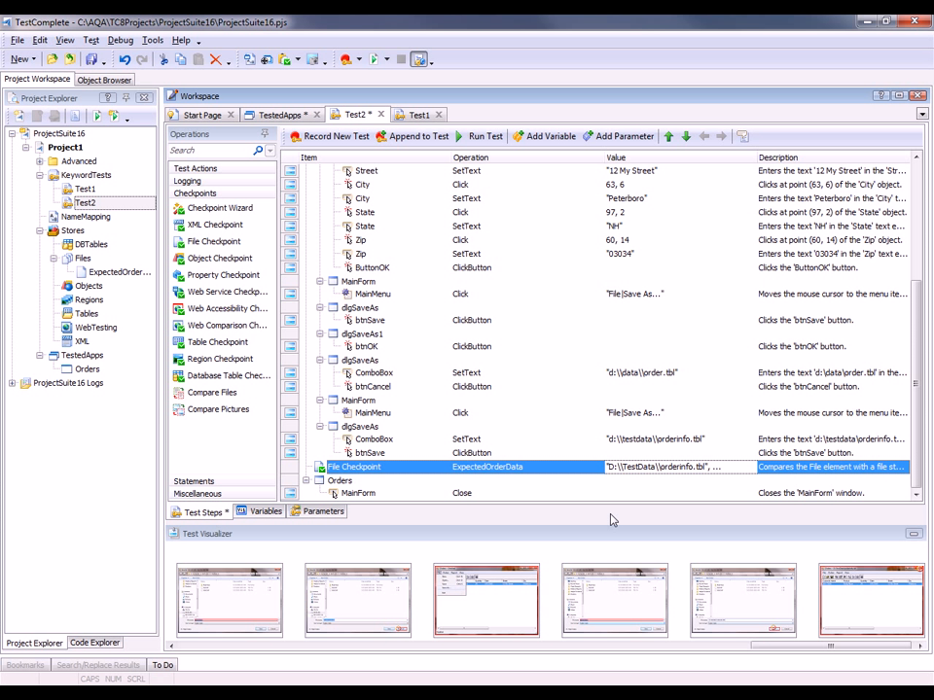
right_click(569, 475)
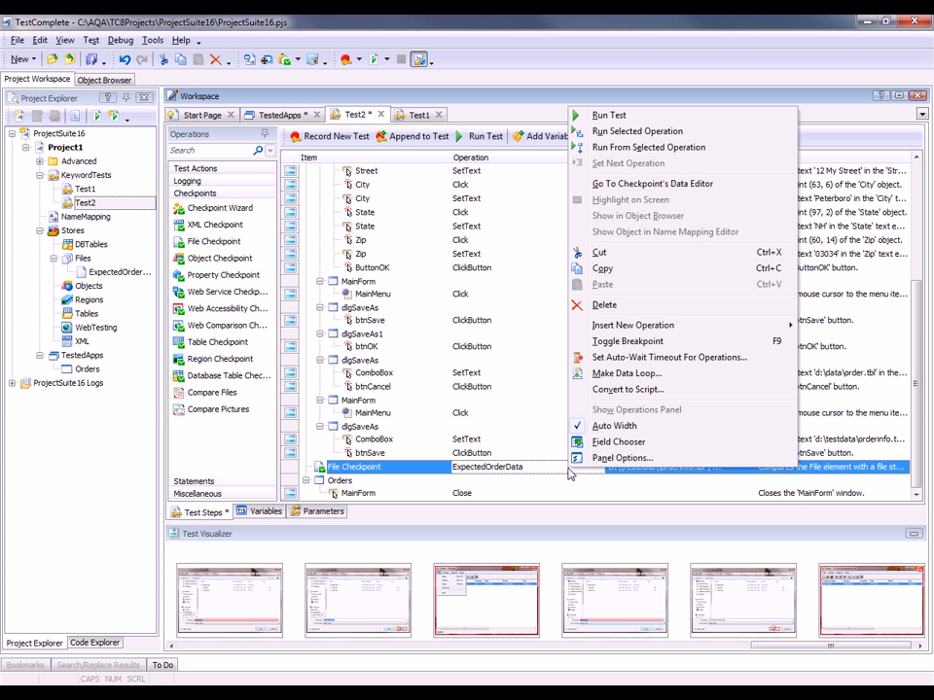
click(656, 185)
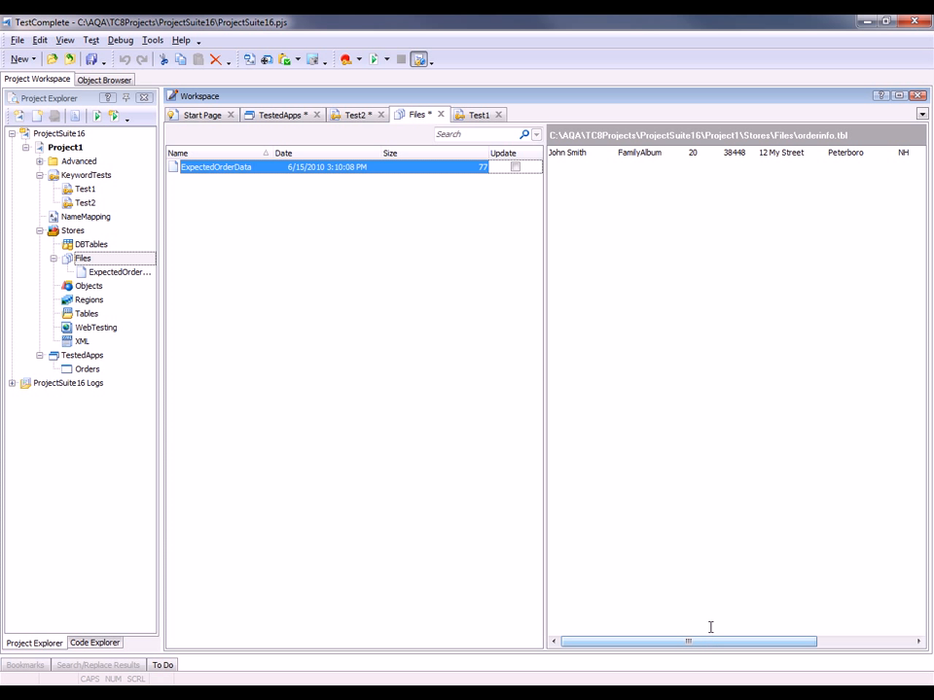
mouse_move(543, 136)
mouse_down()
mouse_move(564, 171)
mouse_move(927, 207)
mouse_up()
key(Escape)
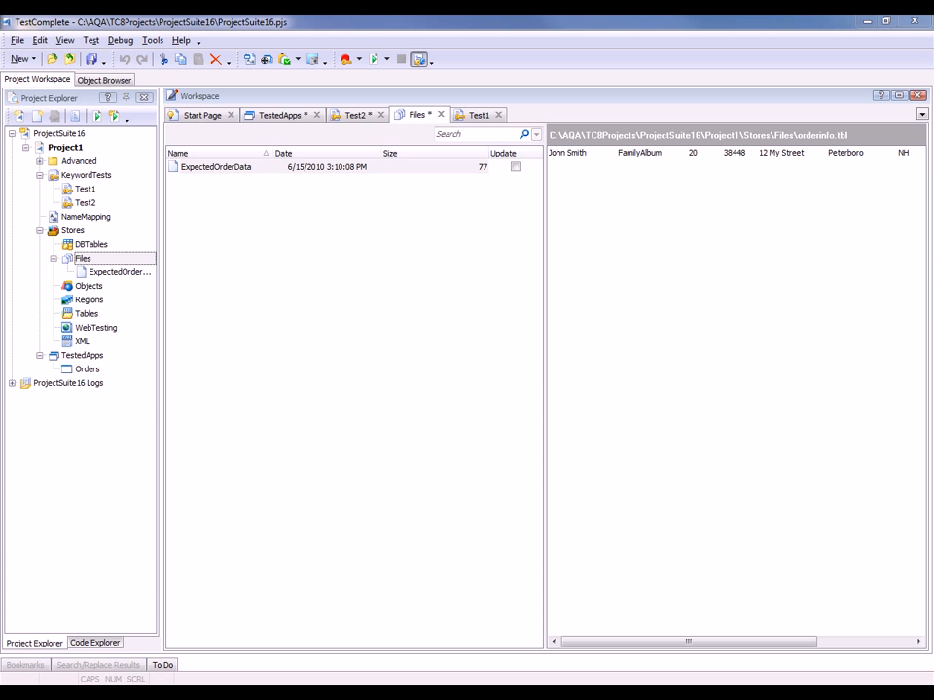
Step: Insert a Call Object Method operation at the start of Test2 targeting the aqFile object
click(348, 117)
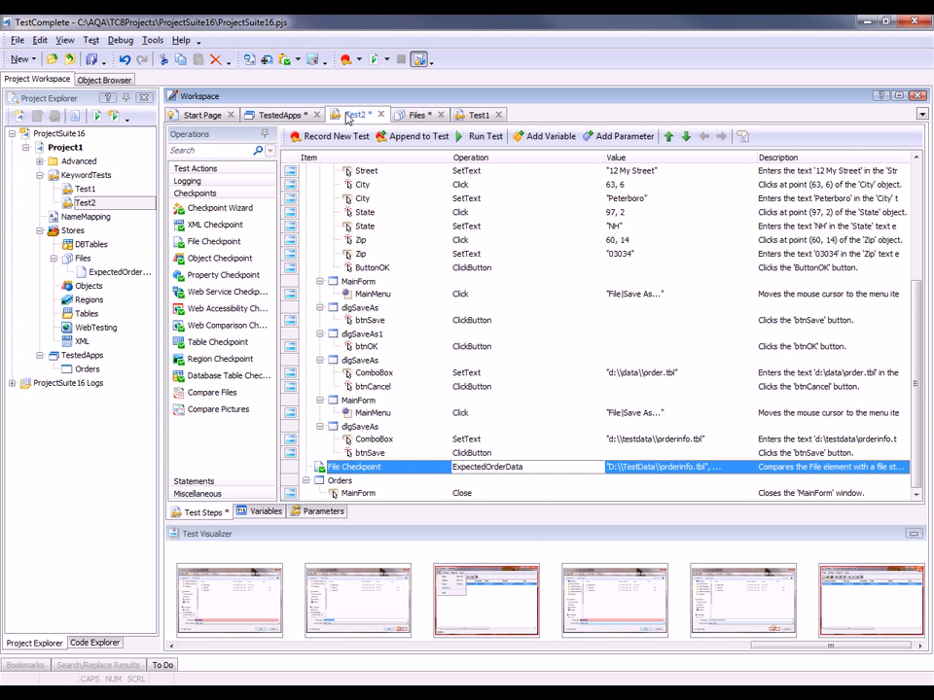
scroll(388, 292, up, 6)
scroll(388, 301, up, 1)
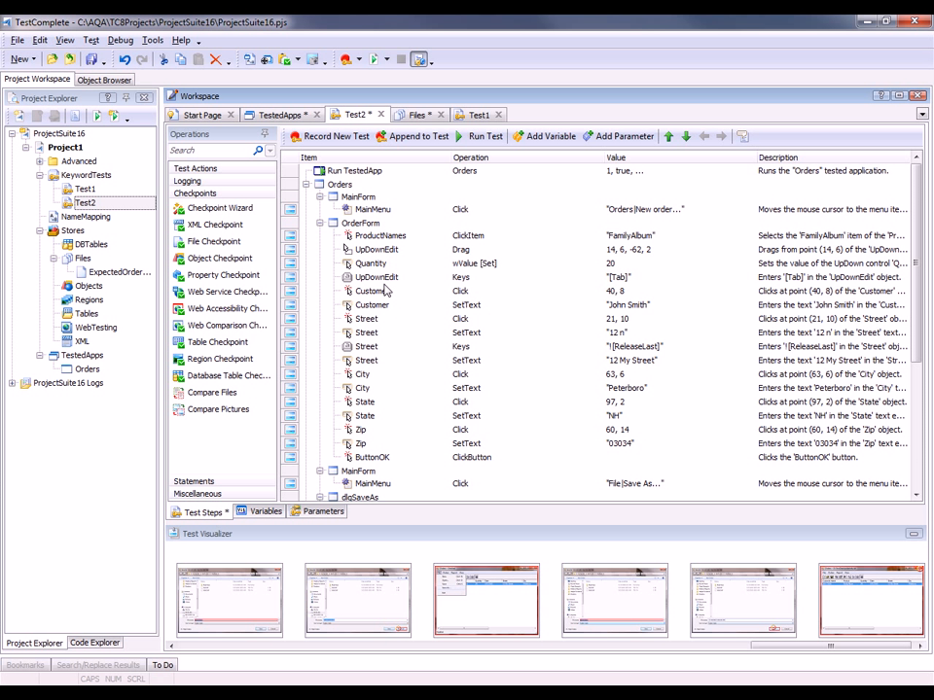
click(210, 170)
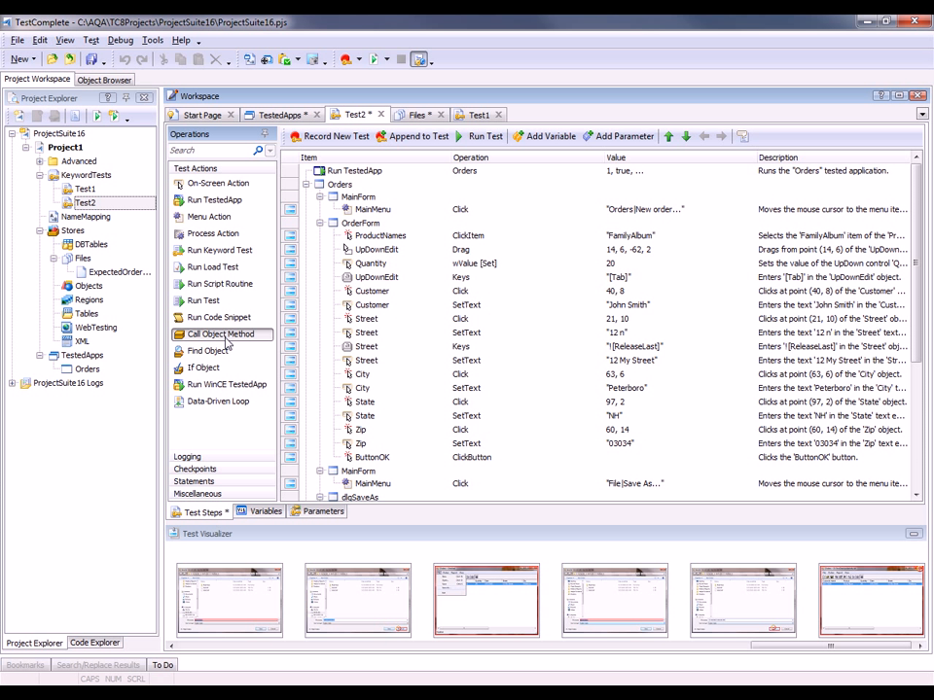
drag(226, 343, 387, 168)
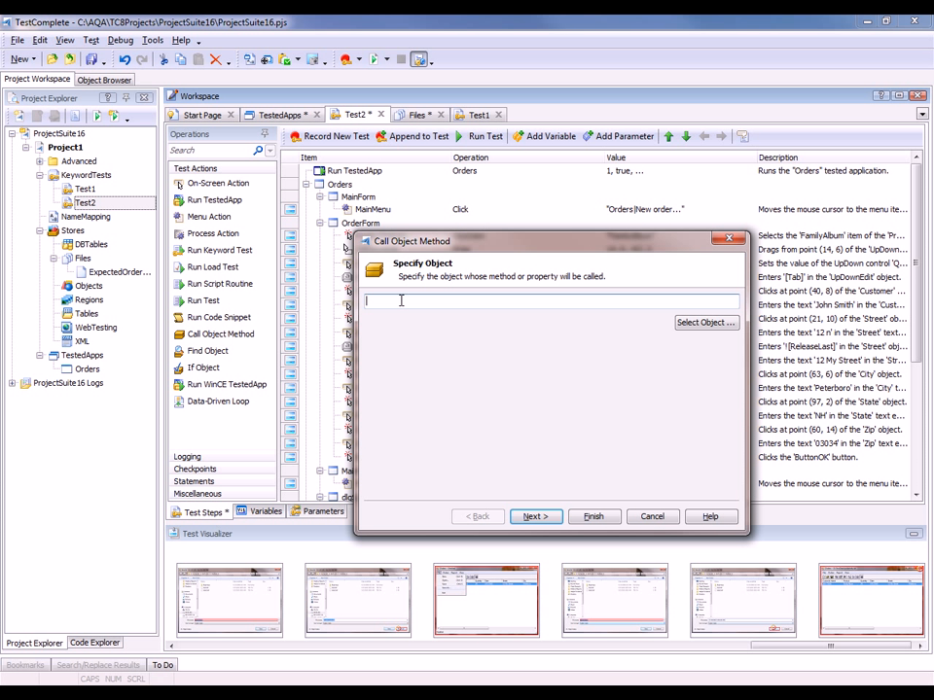
text(aq)
text(le)
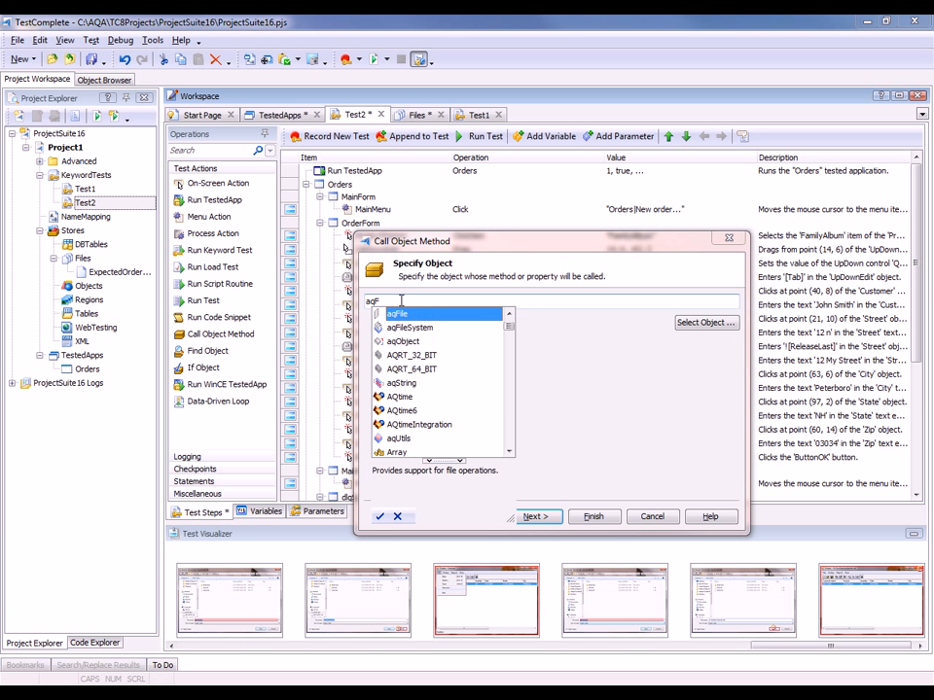
key(Return)
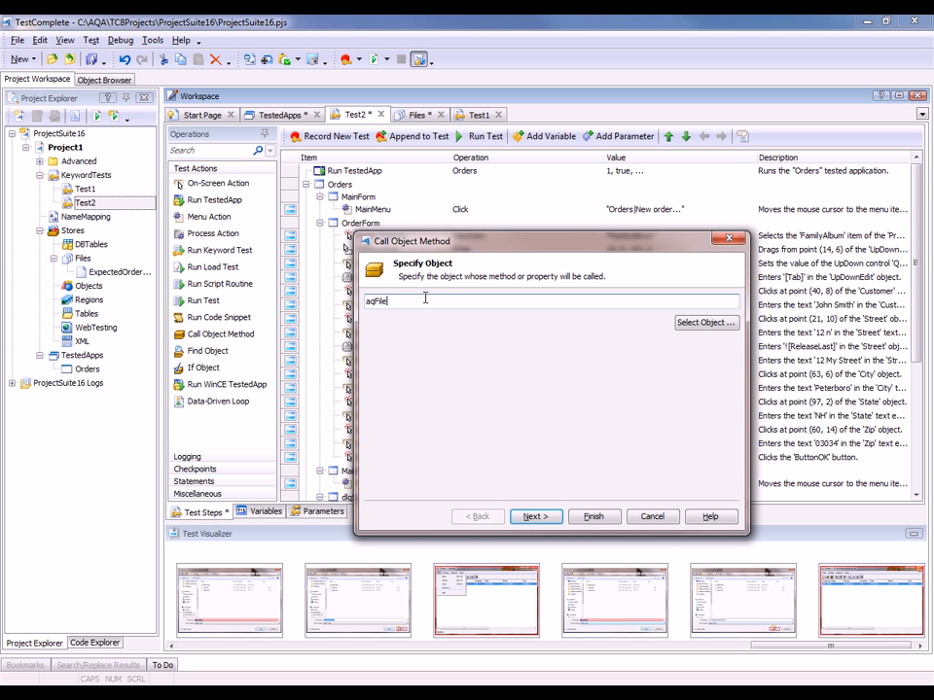
Step: Choose the Delete method for the aqFile operation
click(536, 516)
click(433, 375)
scroll(433, 376, down, 2)
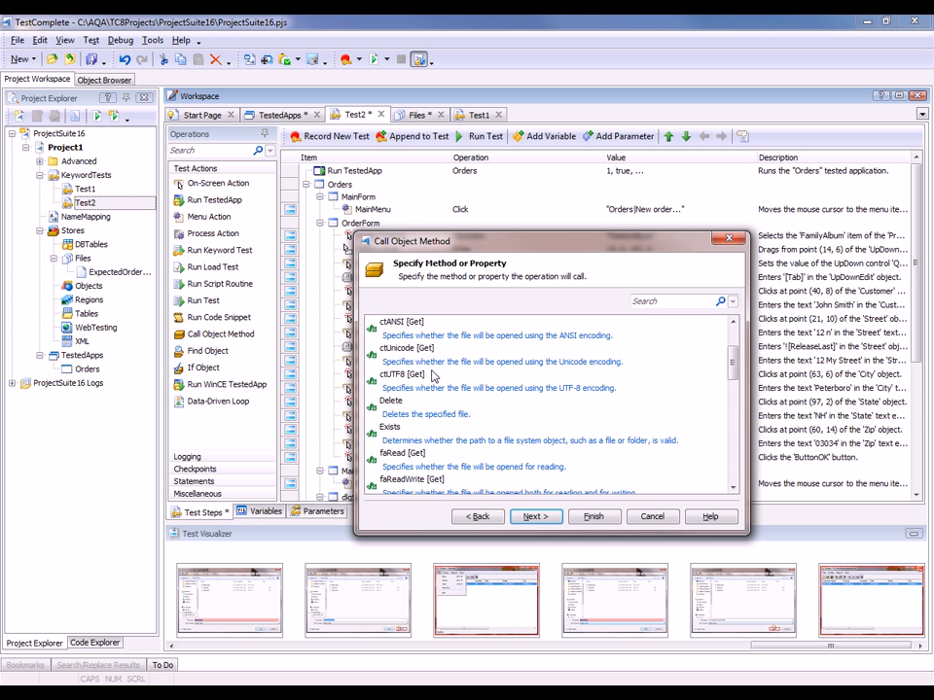
click(434, 338)
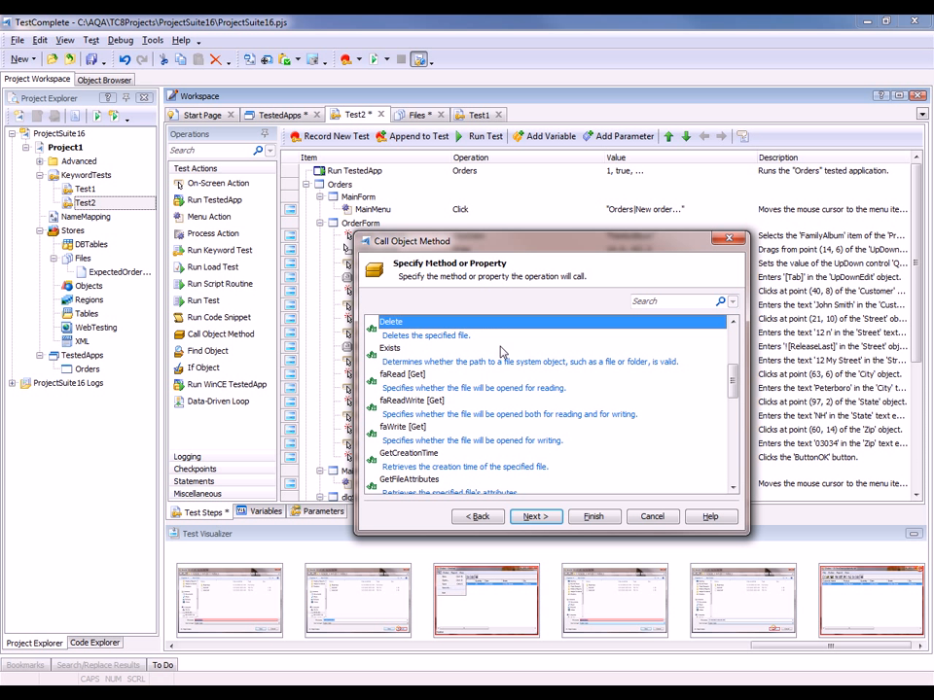
click(557, 522)
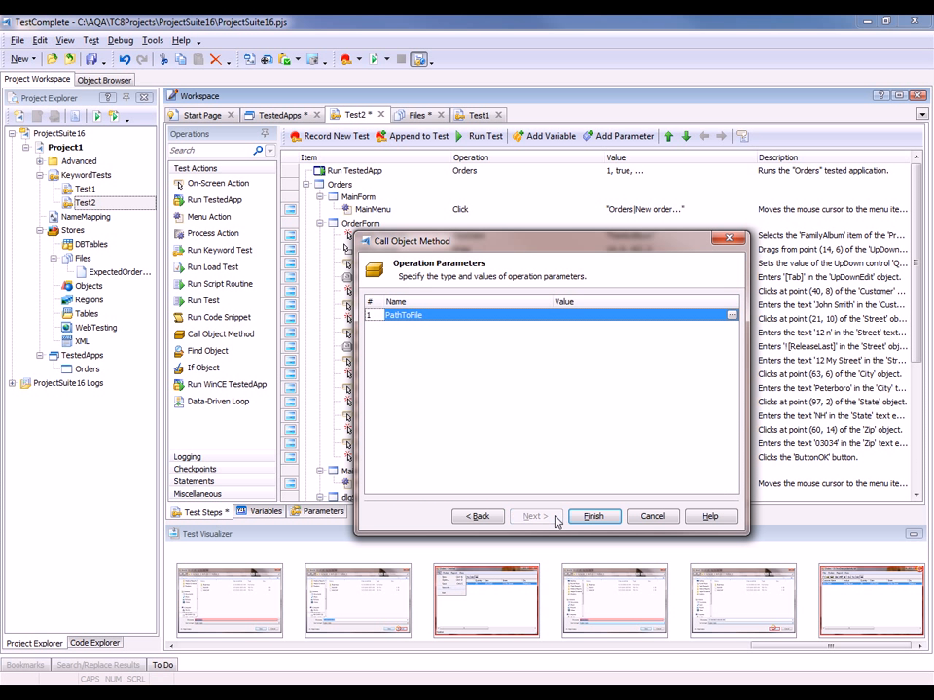
Step: Set the PathToFile parameter to d:\testdata\orderinfo.tbl and finish adding the operation
click(732, 317)
click(732, 317)
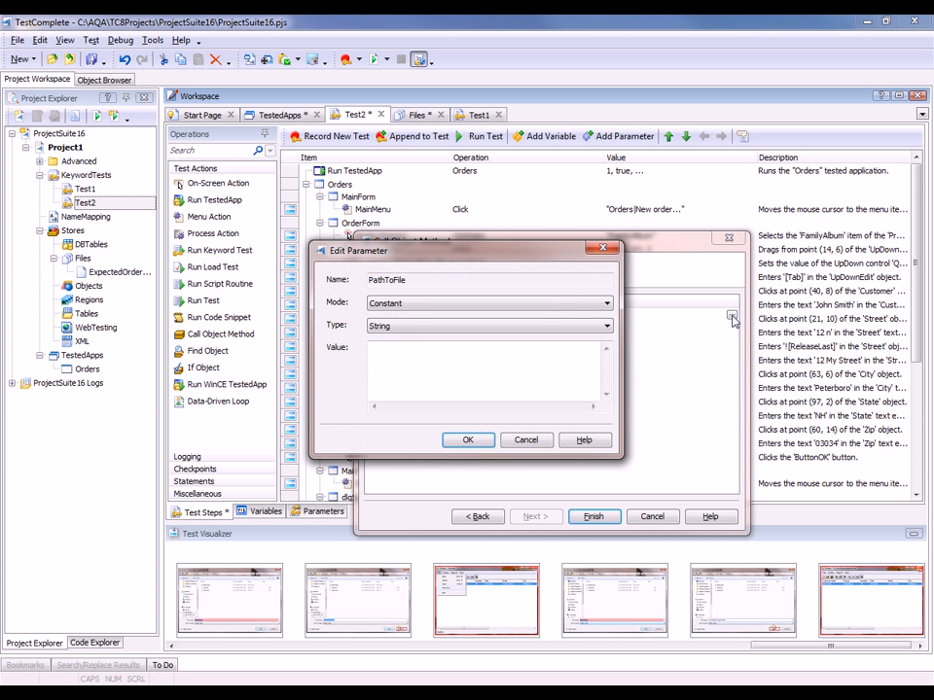
text(d:\test)
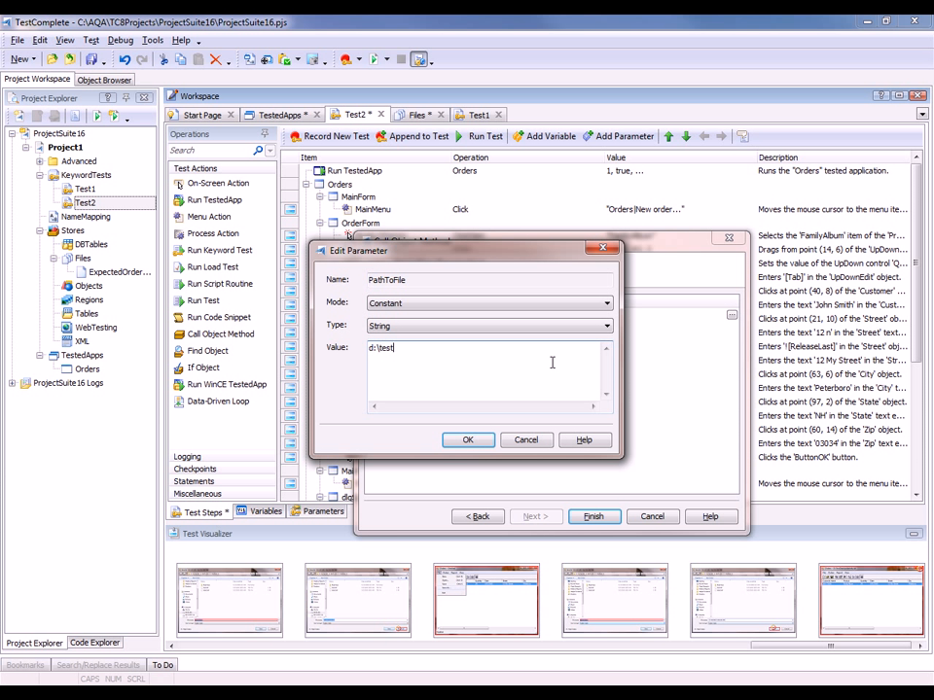
text(data\orderinfo.tbl)
click(468, 439)
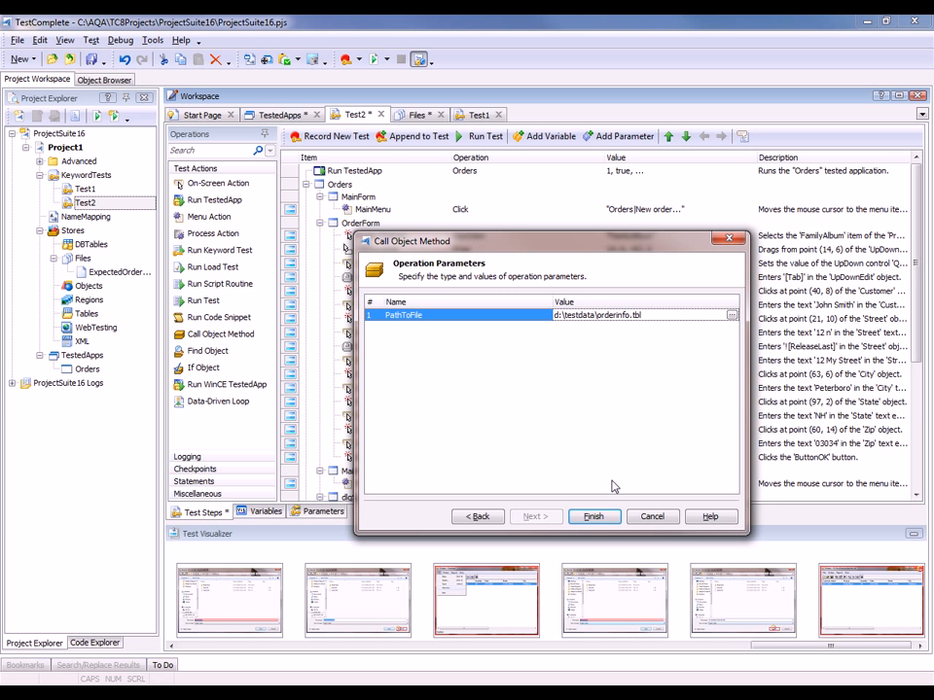
click(593, 517)
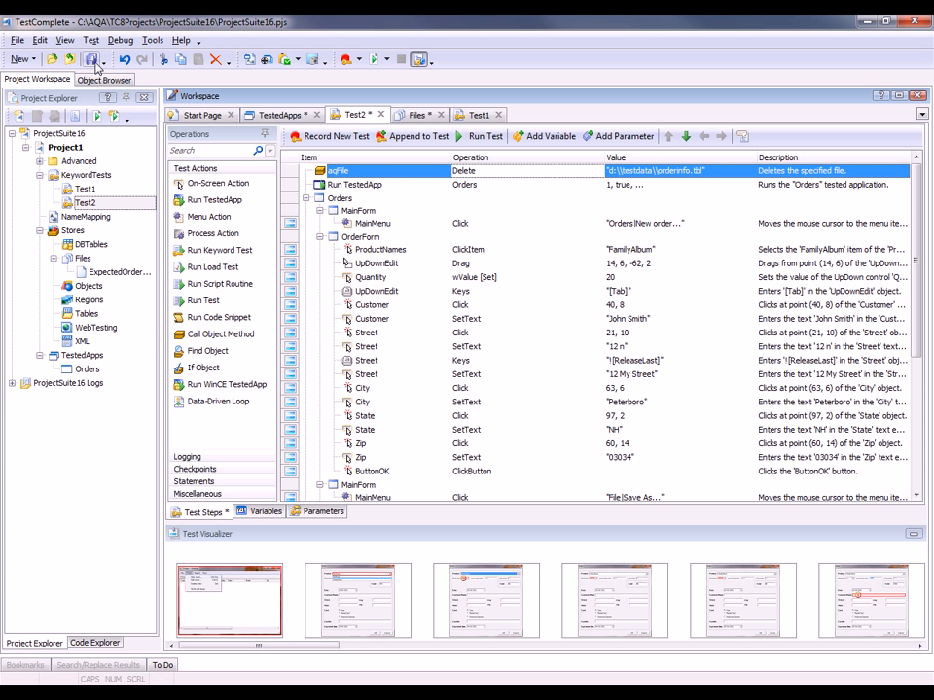
Step: Run Test2 and review the log entries, including the file checkpoint entry
click(472, 137)
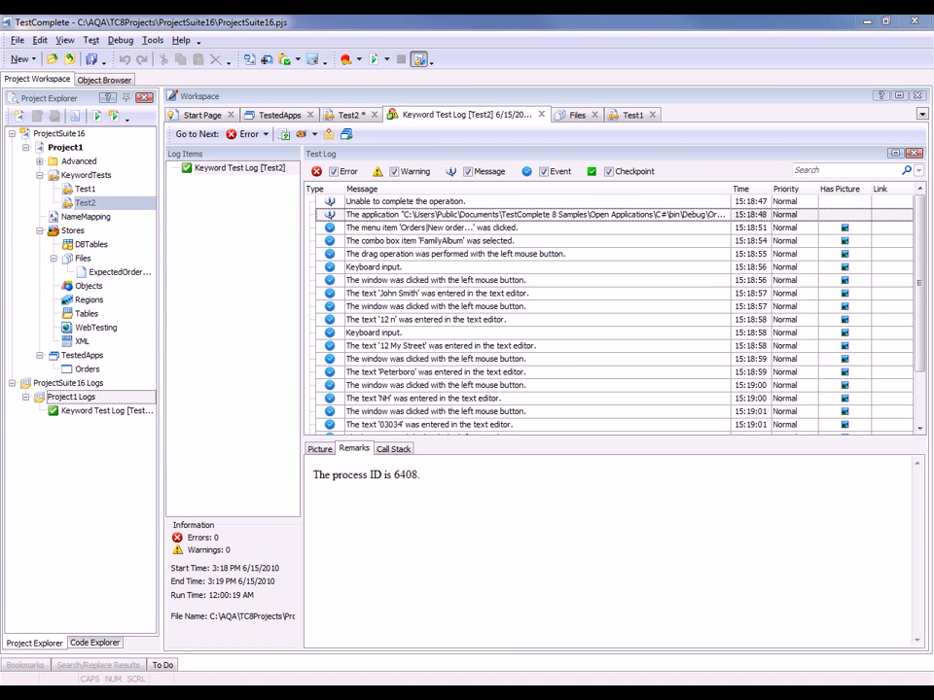
click(497, 256)
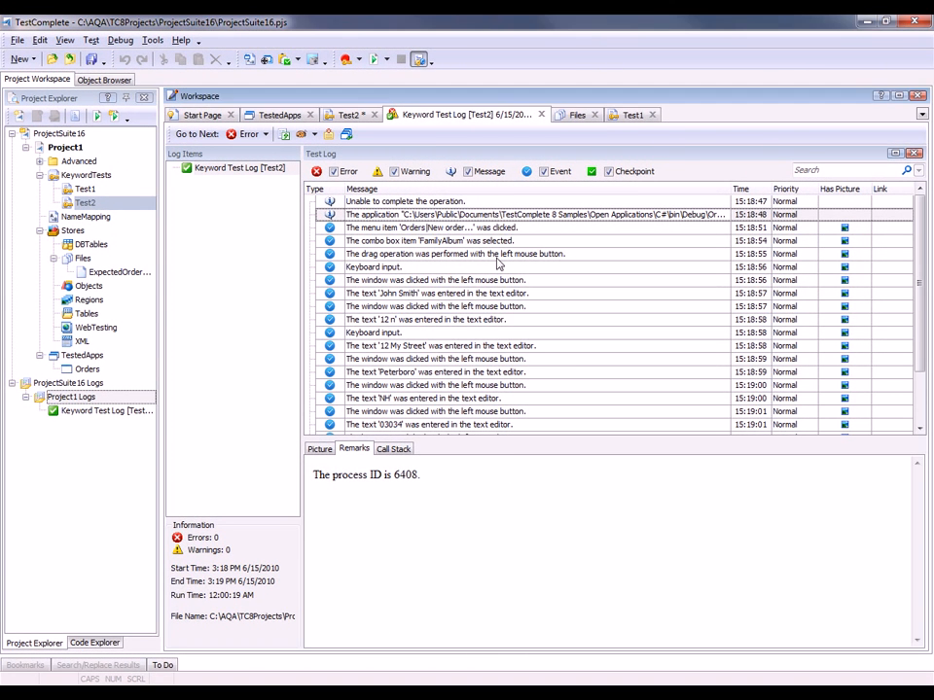
scroll(497, 258, down, 5)
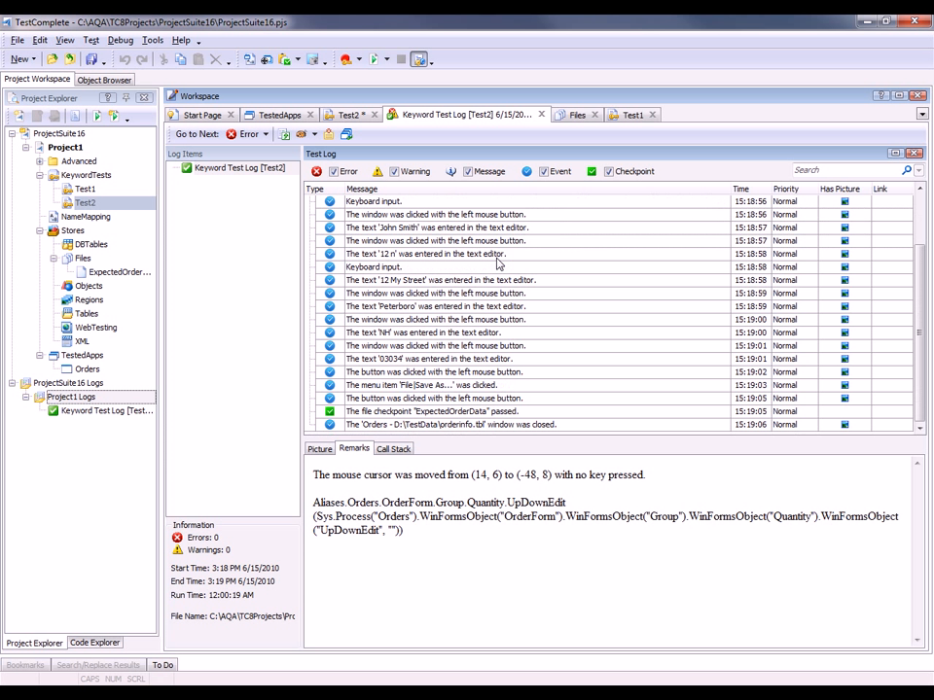
click(519, 413)
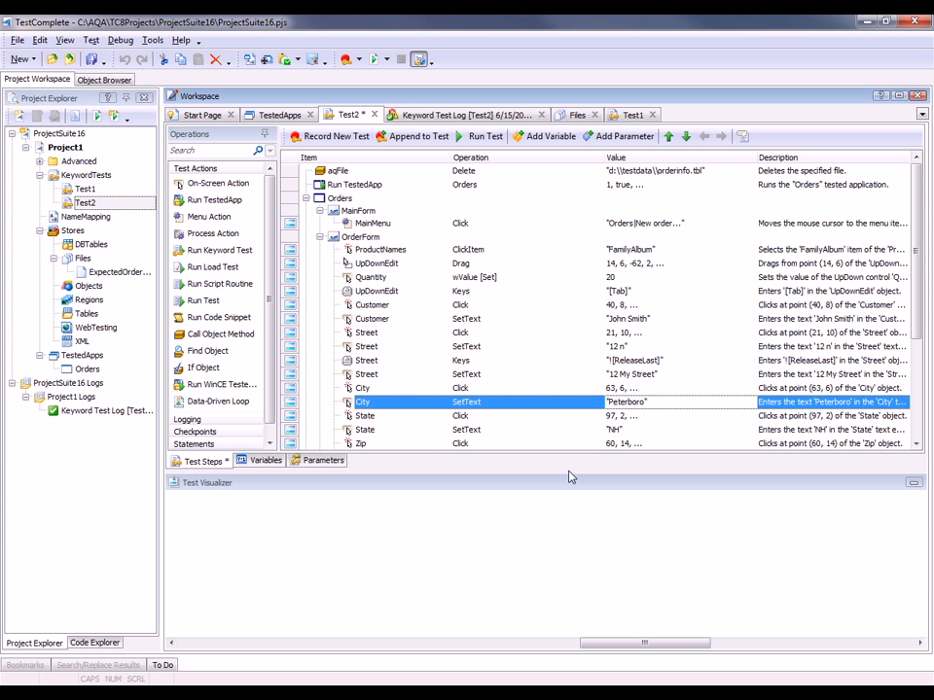
Step: Set the text of the City SetText operation to Boston
double_click(668, 406)
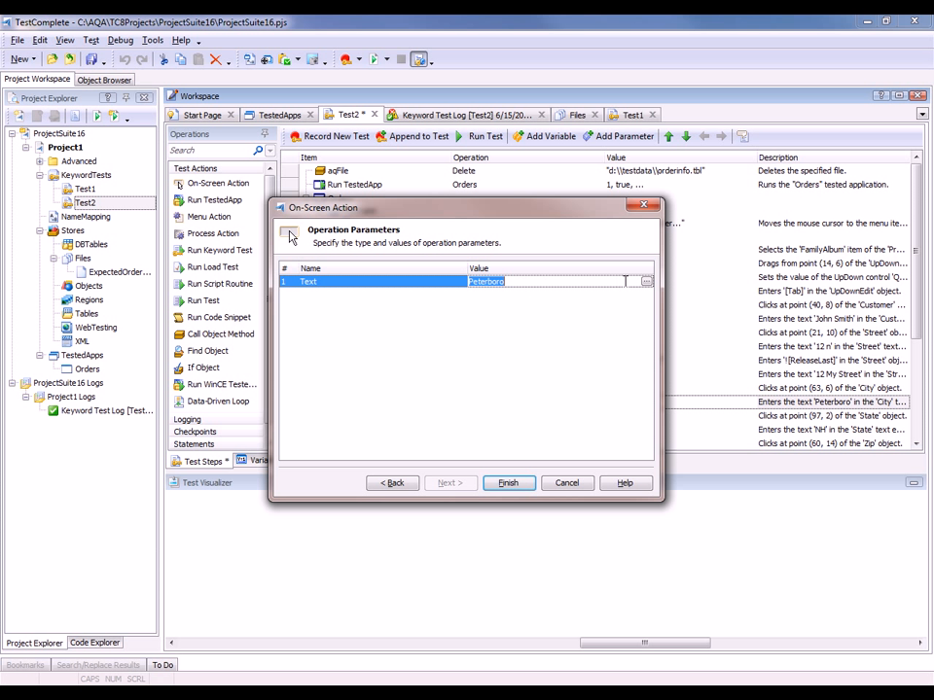
click(646, 281)
double_click(389, 347)
text(Boston)
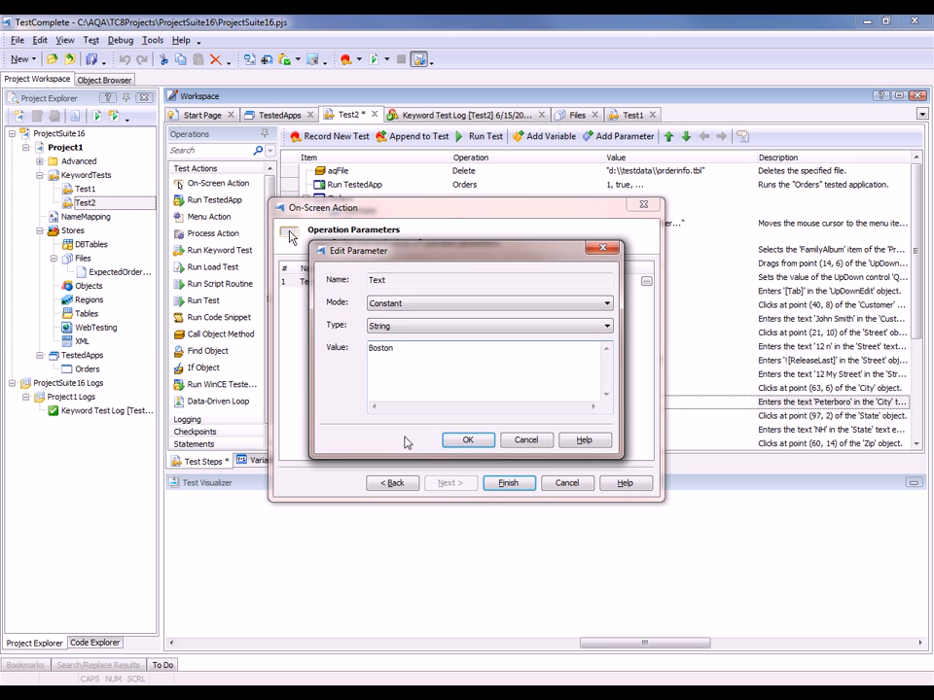
click(461, 439)
click(509, 484)
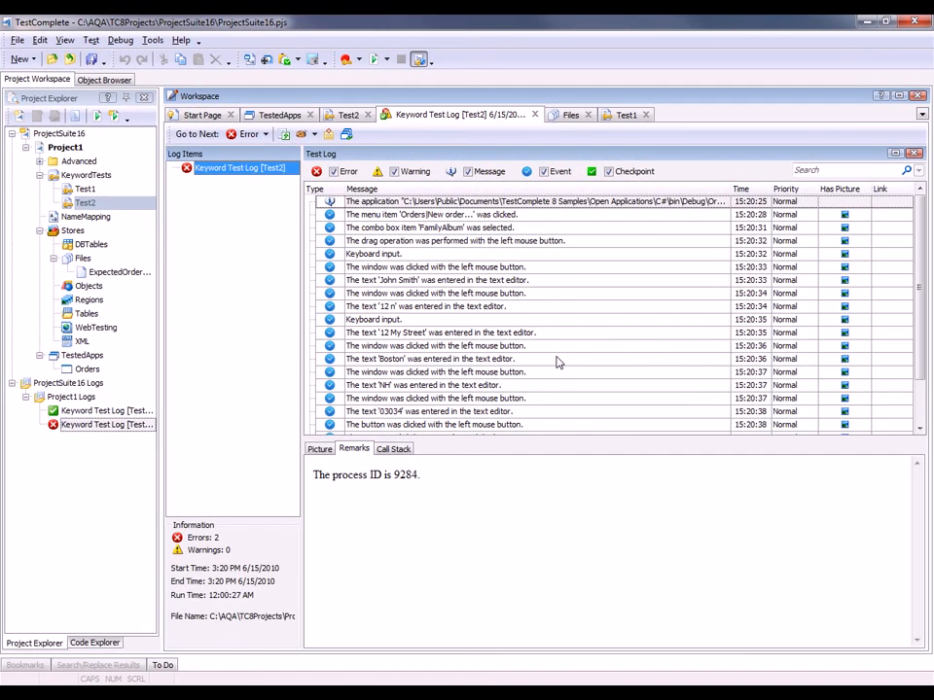
Step: Examine the failed file checkpoint entry and its remarks in the new test log
click(557, 359)
scroll(557, 360, down, 4)
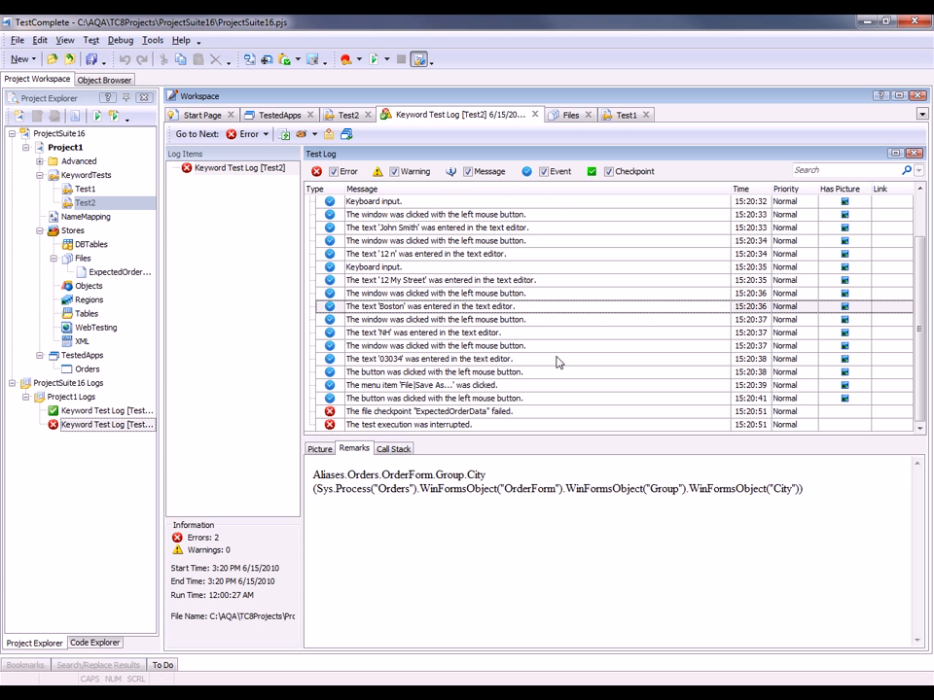
click(531, 412)
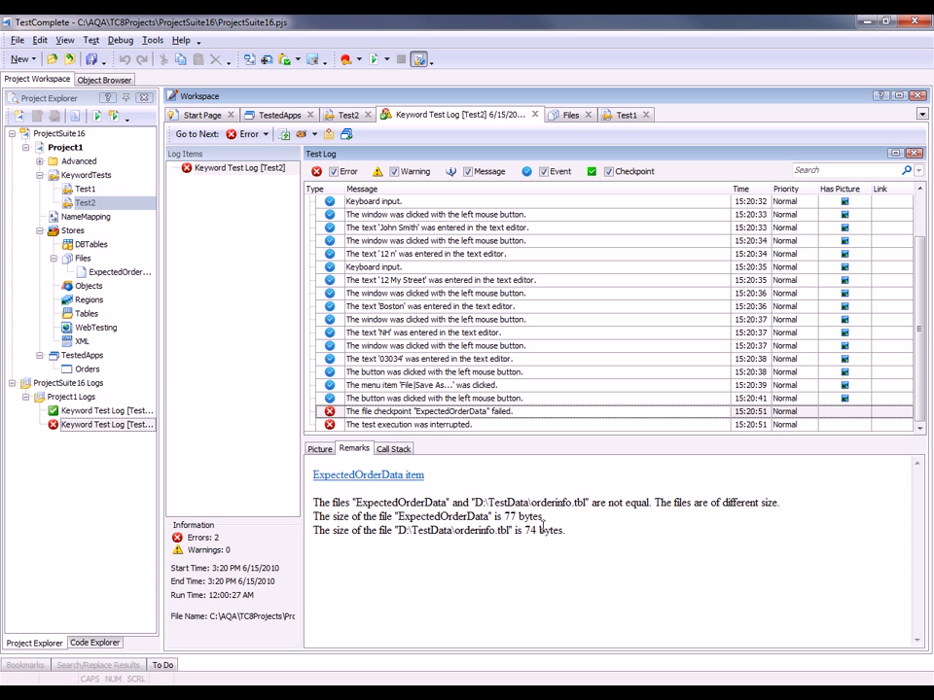
drag(544, 516, 397, 517)
drag(568, 537, 399, 533)
click(458, 583)
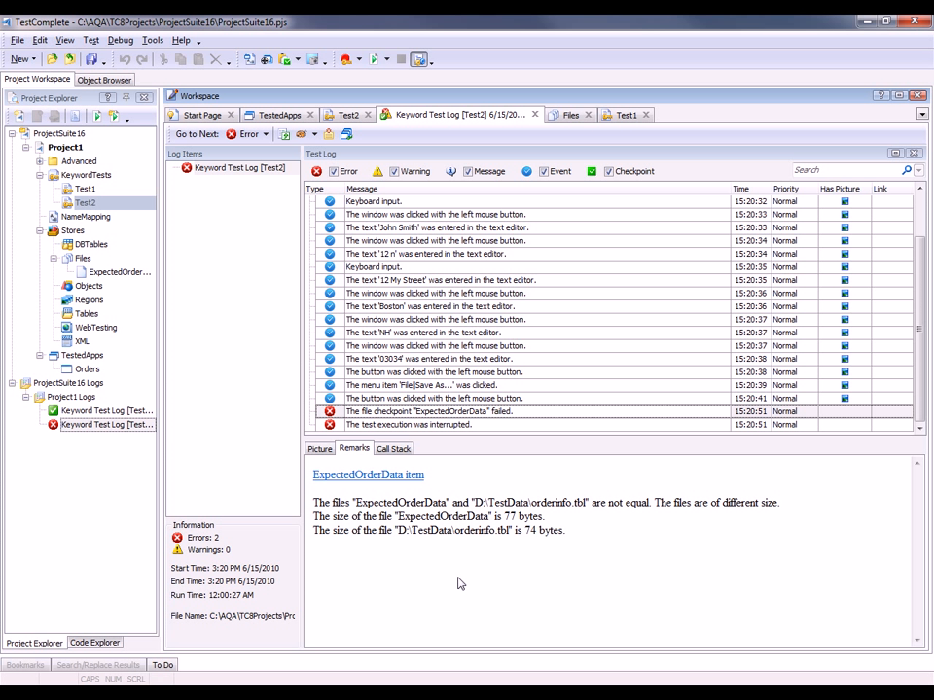
click(347, 115)
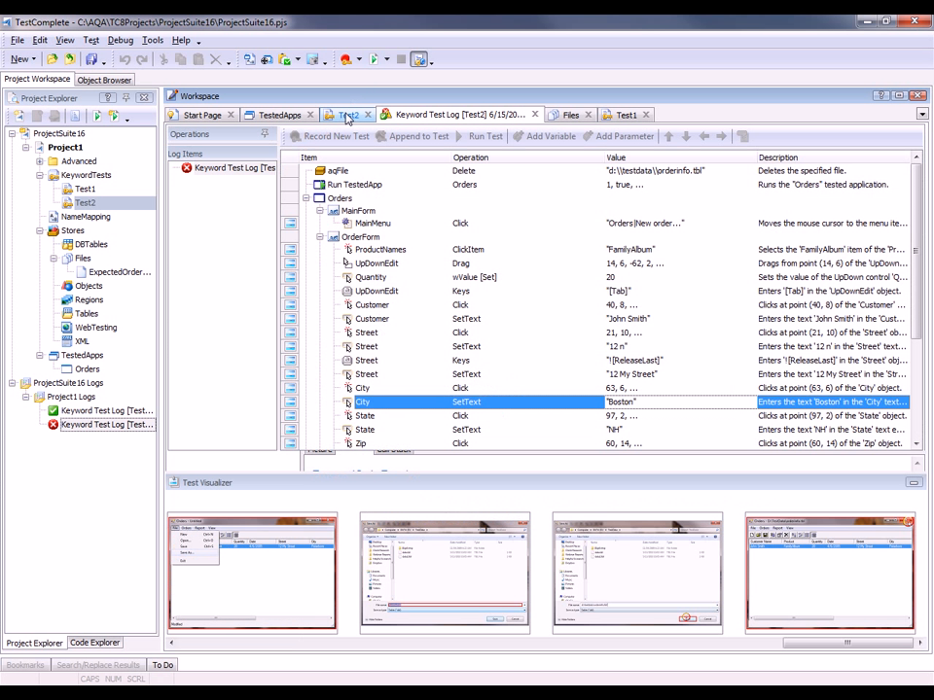
click(189, 431)
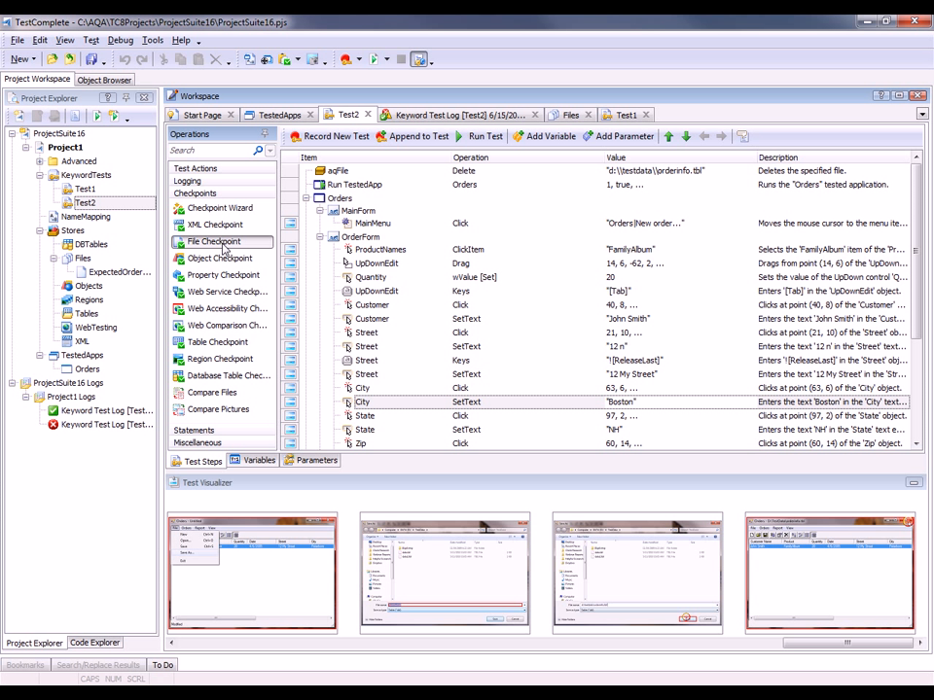
drag(230, 251, 419, 361)
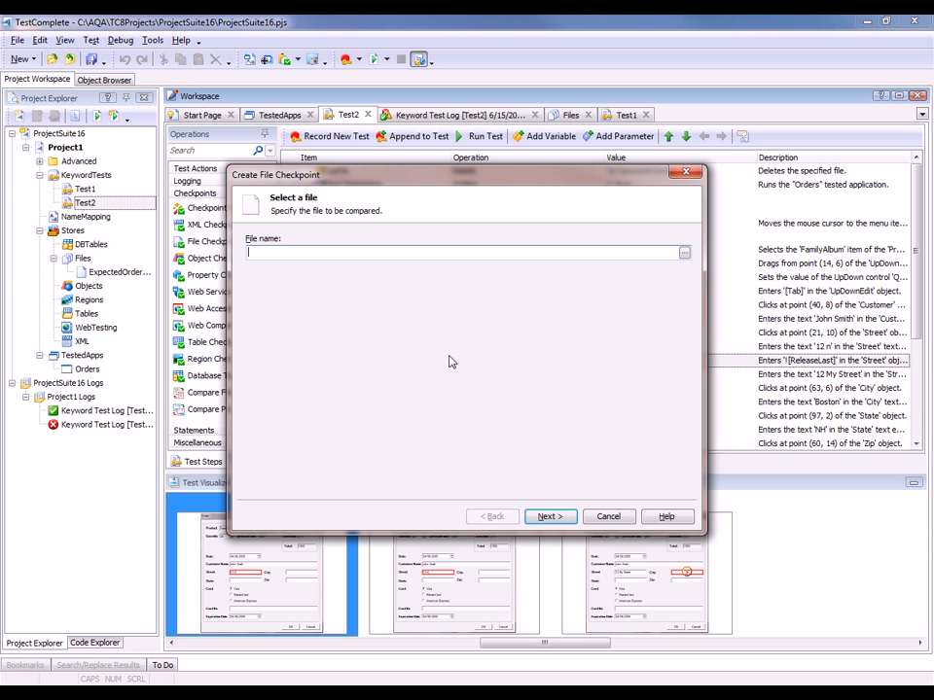
click(607, 517)
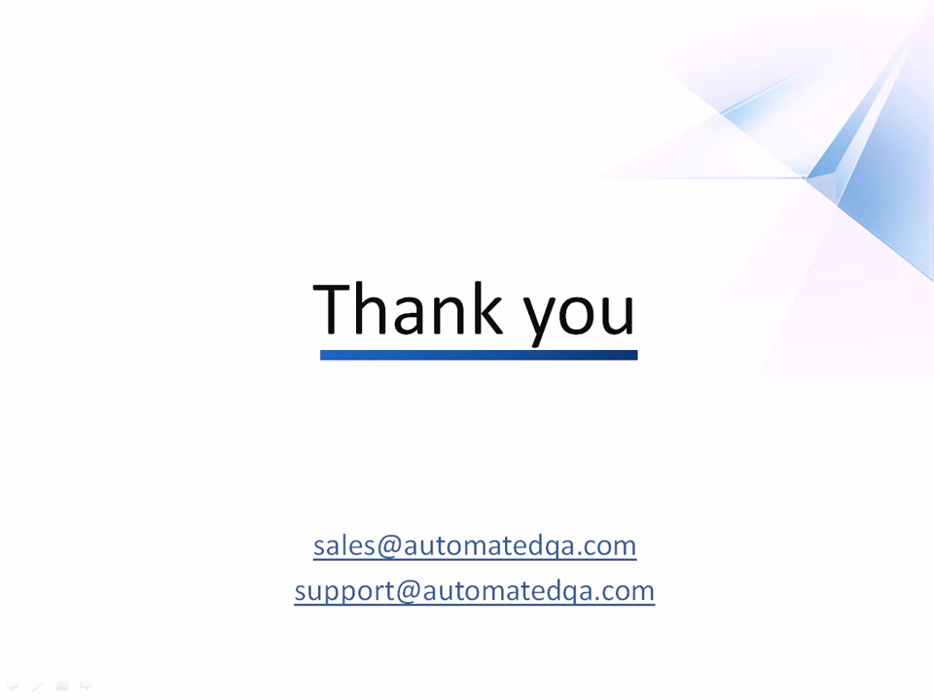